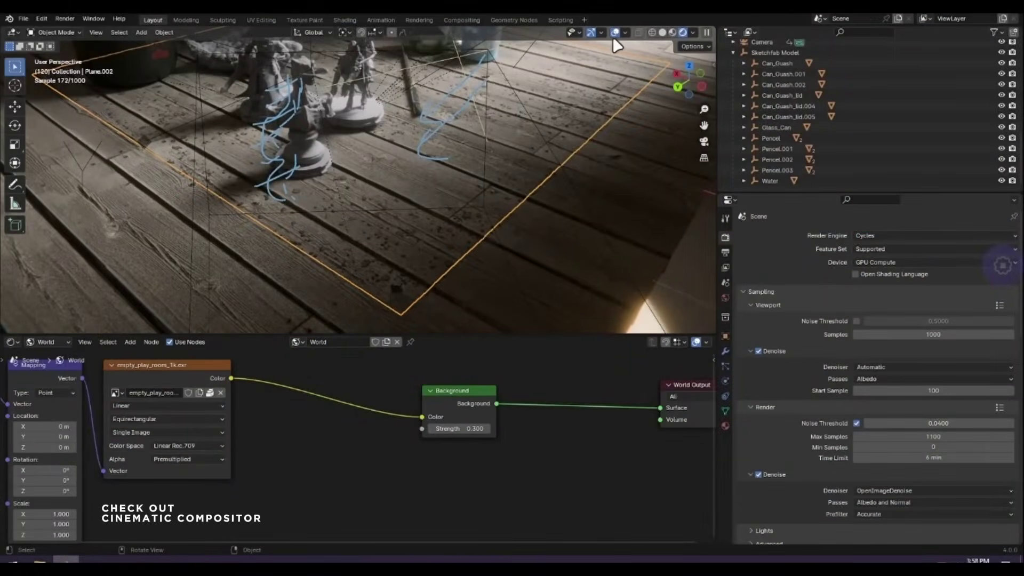
# Pull back to a wide table view, then zoom in on the figurines and paint cans
pyautogui.moveTo(696, 157); pyautogui.dragTo(462, 149, button='middle')
pyautogui.scroll(4, 453, 163)
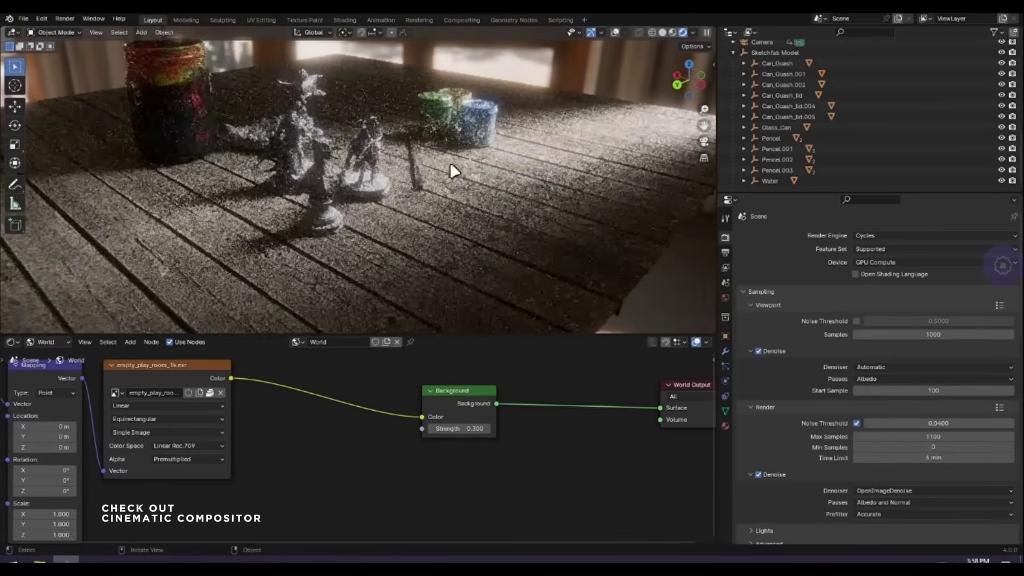
pyautogui.scroll(2, 539, 170)
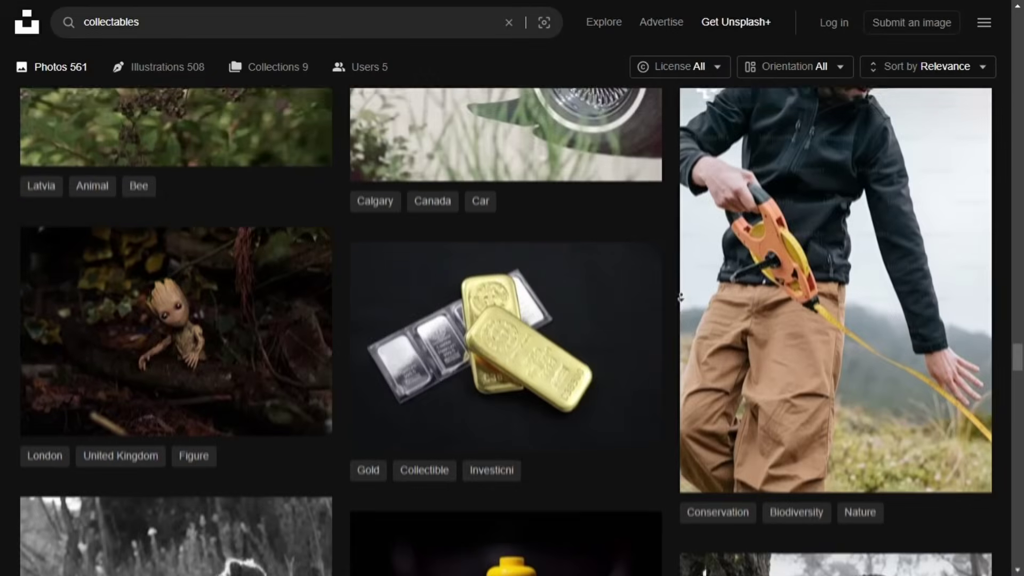
# Scroll the Unsplash 'collectables' results and open the Lego minifigure photo
pyautogui.scroll(-4, 682, 298)
pyautogui.scroll(-4, 681, 298)
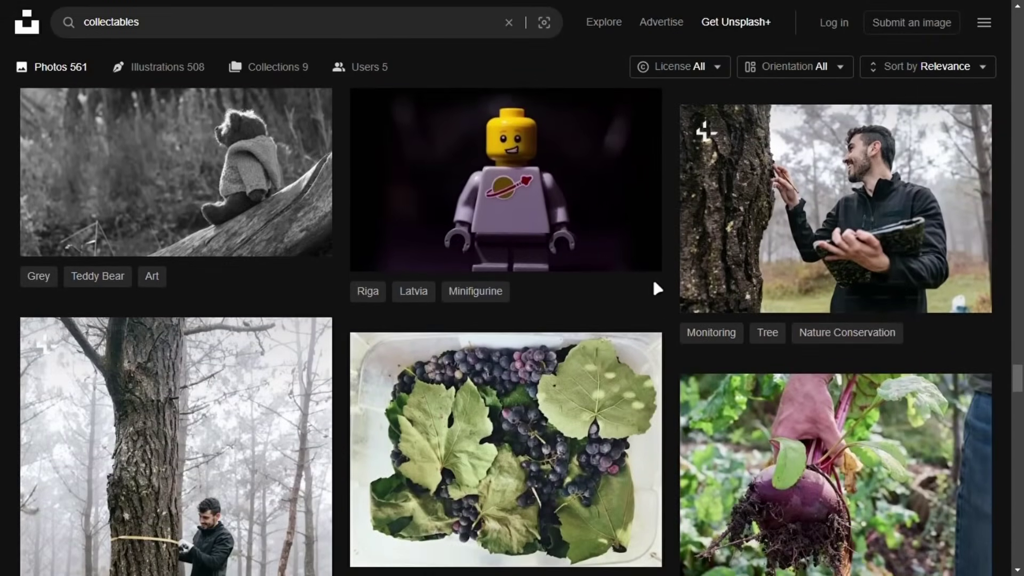
pyautogui.click(565, 210)
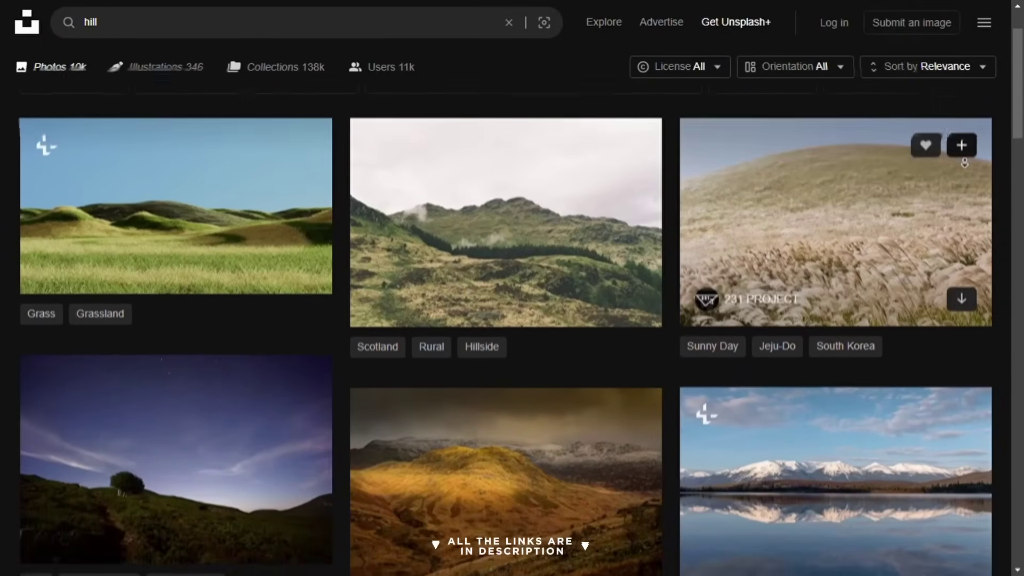
# Browse further down the Unsplash 'hill' landscape results
pyautogui.scroll(-8, 833, 240)
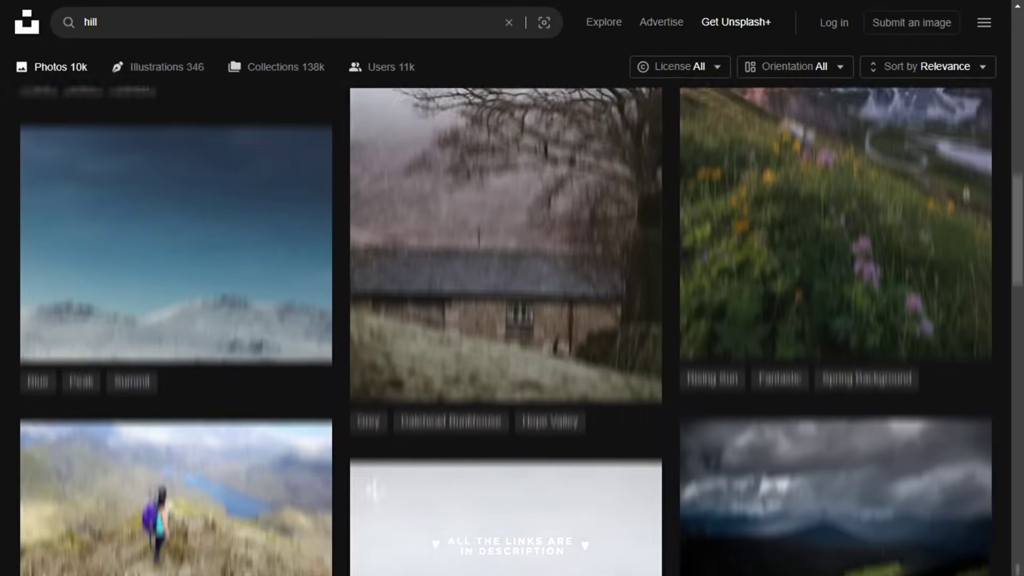
pyautogui.scroll(-3, 944, 231)
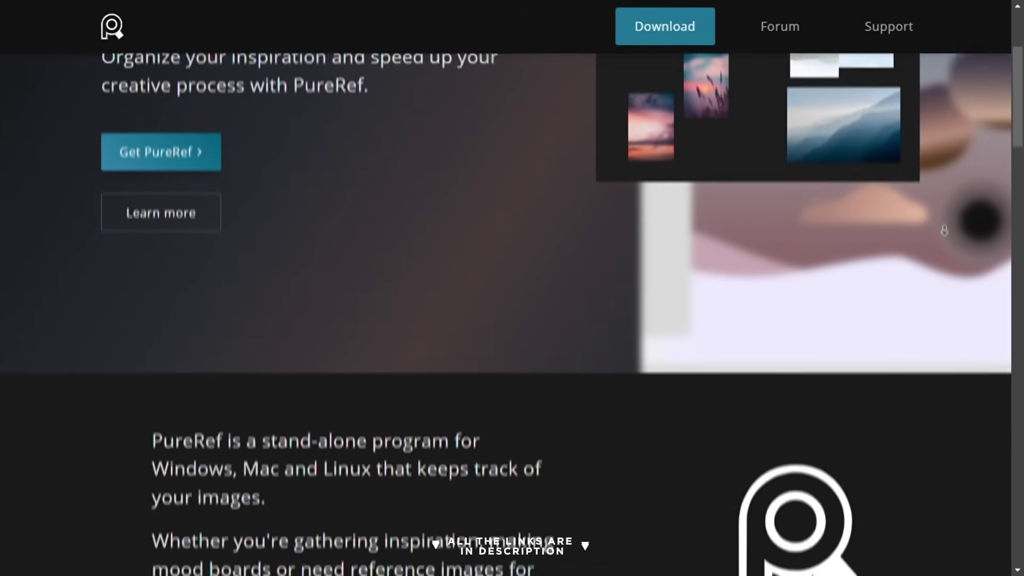
pyautogui.scroll(-7, 945, 230)
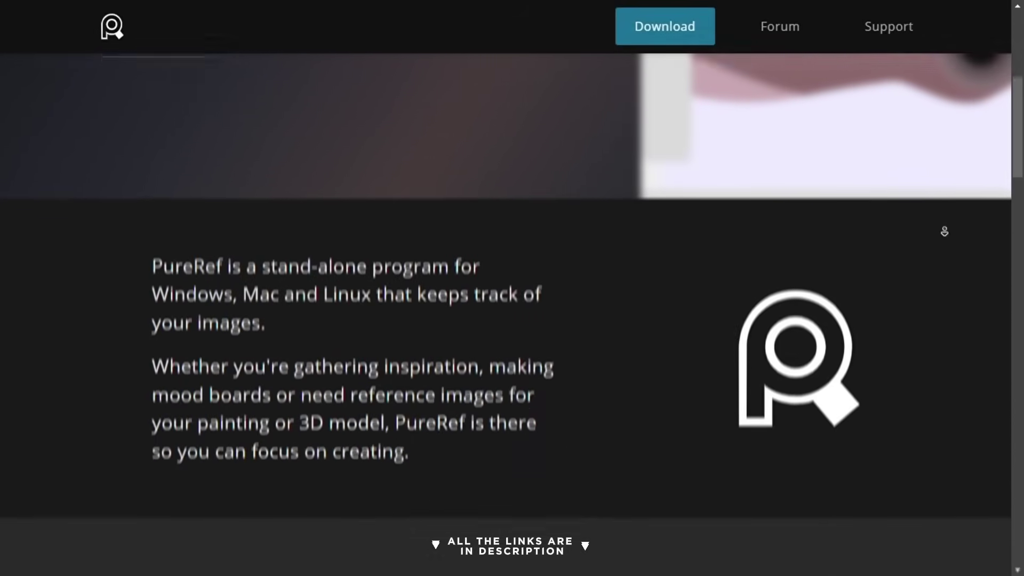
pyautogui.scroll(-4, 945, 230)
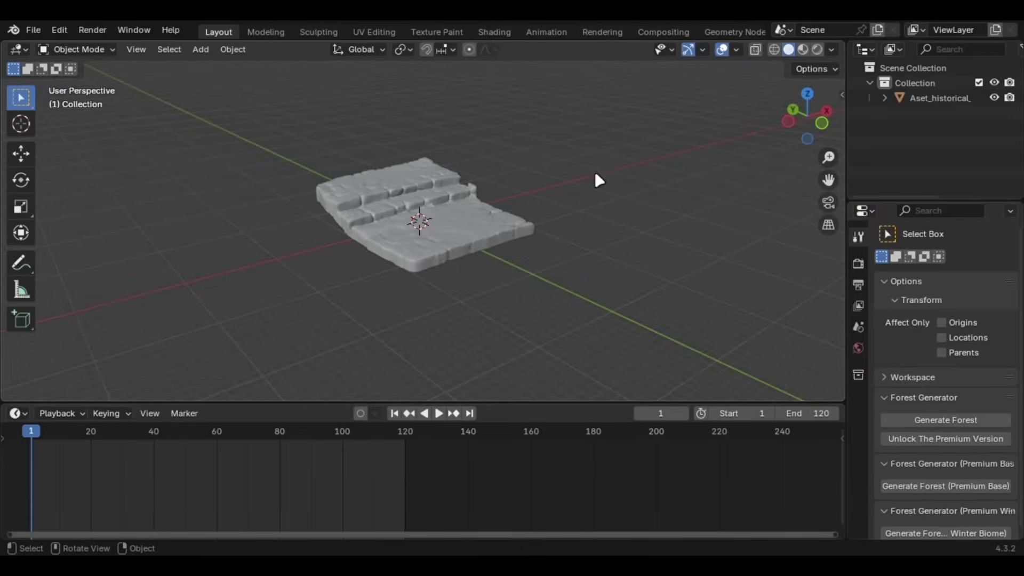
# Orbit to the front of the stone steps and add a Human metarig
pyautogui.moveTo(588, 160); pyautogui.dragTo(534, 167, button='middle')
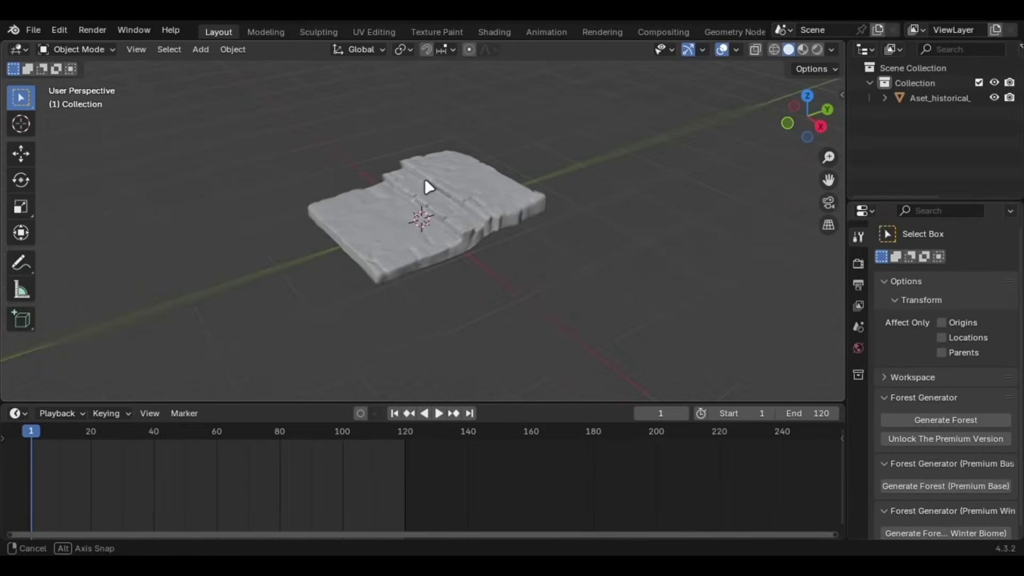
pyautogui.moveTo(419, 182); pyautogui.dragTo(459, 241, button='middle')
pyautogui.scroll(2, 459, 243)
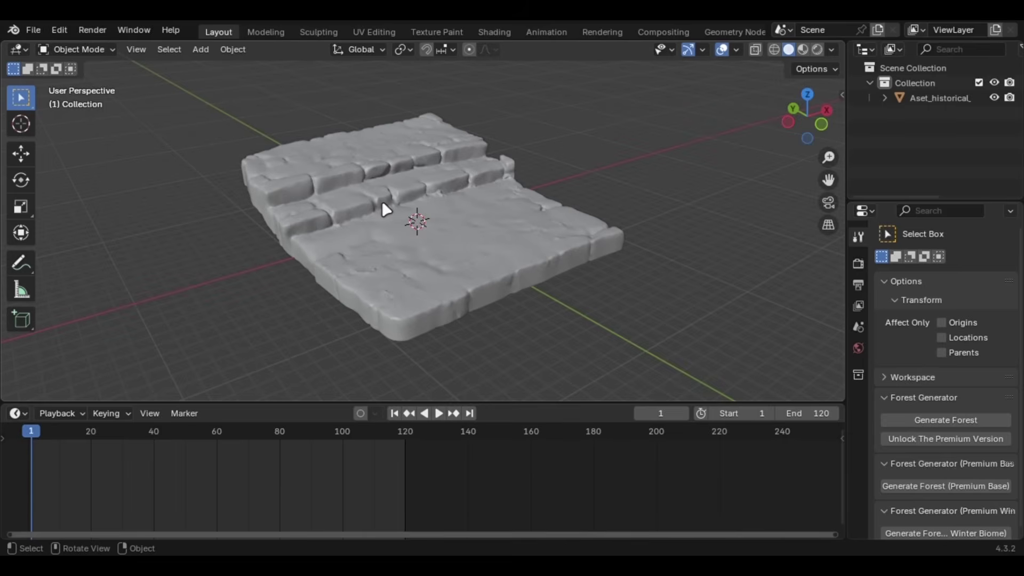
pyautogui.hotkey('shift', 'a')
pyautogui.write('human')
pyautogui.press('Return')
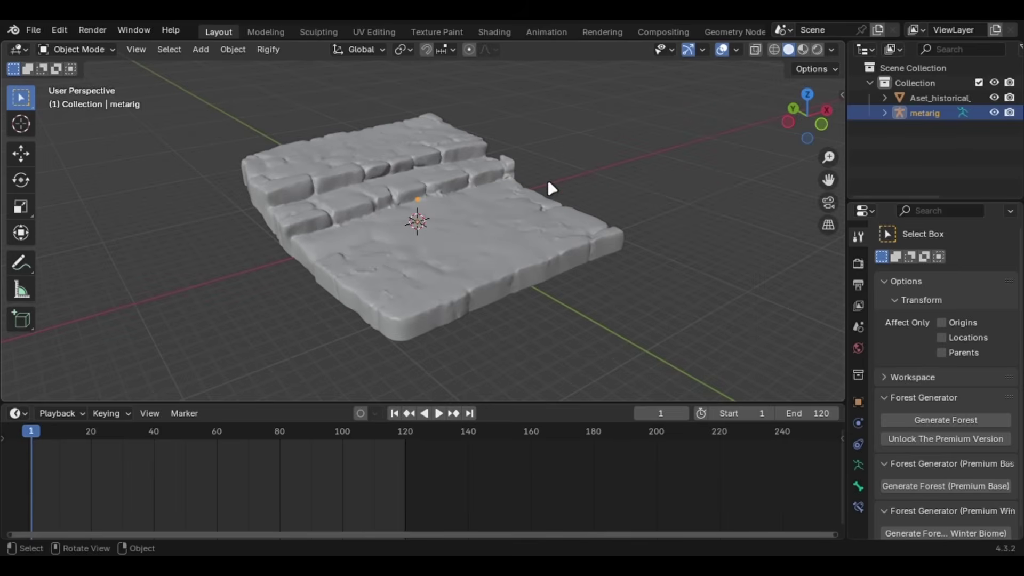
# Scale the stone steps down to suit the human rig's size
pyautogui.click(526, 199)
pyautogui.press('s')
pyautogui.click(675, 167)
pyautogui.press('s')
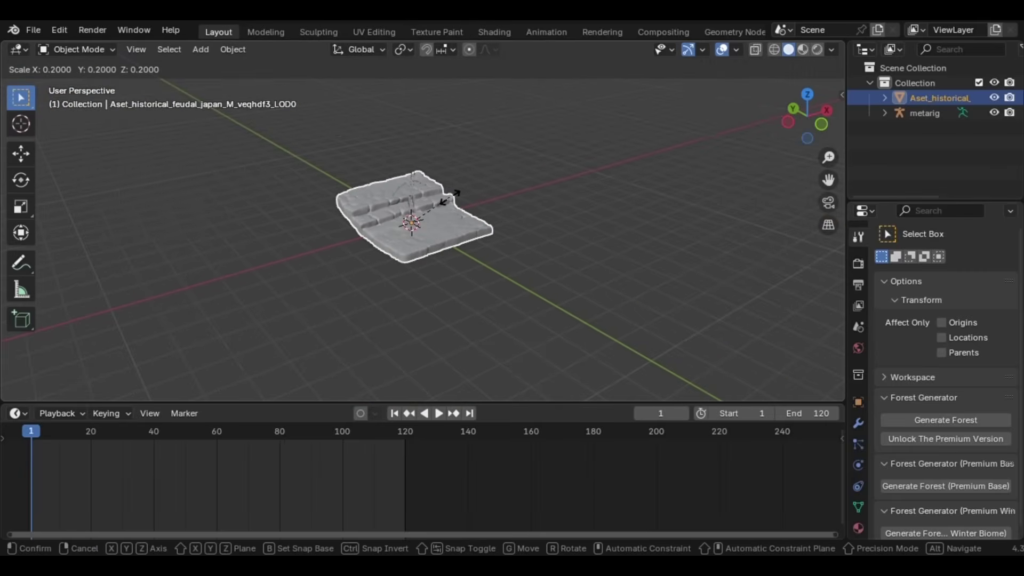
pyautogui.click(442, 202)
pyautogui.scroll(8, 452, 256)
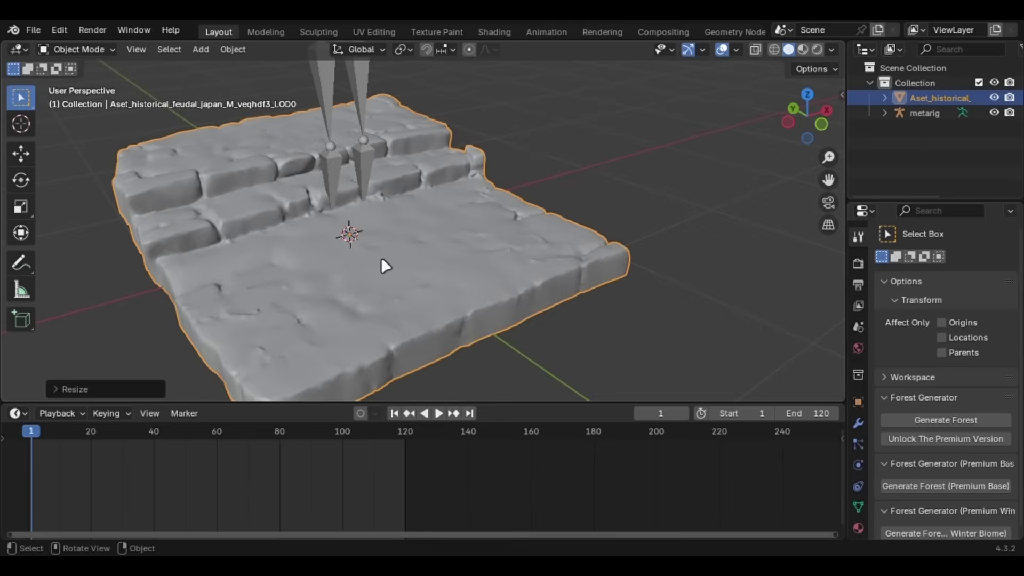
pyautogui.moveTo(384, 265); pyautogui.dragTo(490, 233, button='middle')
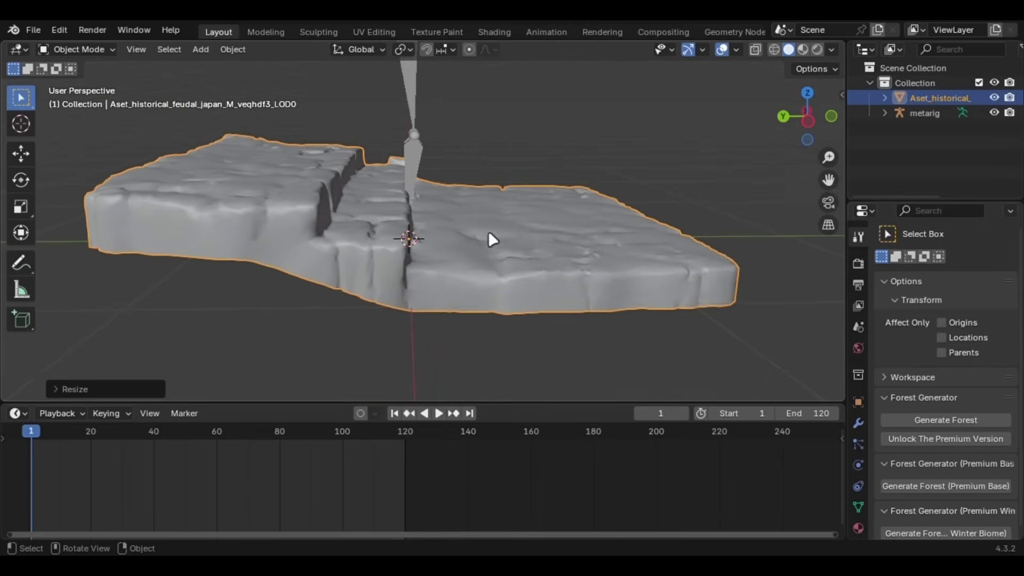
# Raise the human rig along Z so it stands on the steps, checking from angles
pyautogui.click(395, 141)
pyautogui.scroll(-4, 435, 146)
pyautogui.press('g')
pyautogui.press('z')
pyautogui.click(437, 123)
pyautogui.scroll(5, 458, 235)
pyautogui.moveTo(458, 235); pyautogui.dragTo(373, 148, button='middle')
pyautogui.scroll(-5, 373, 147)
pyautogui.moveTo(417, 182); pyautogui.dragTo(511, 265, button='middle')
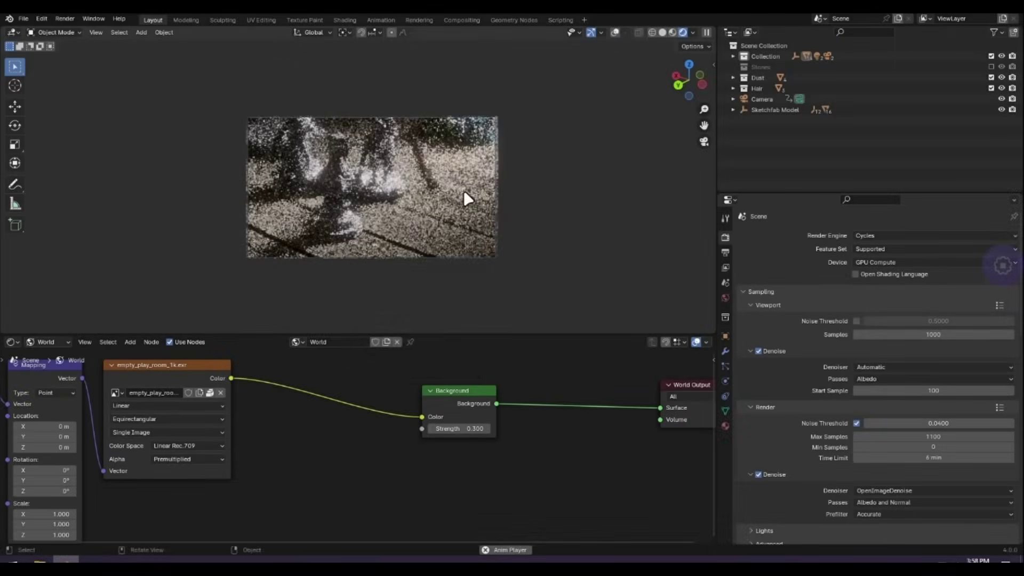
pyautogui.rightClick(463, 190)
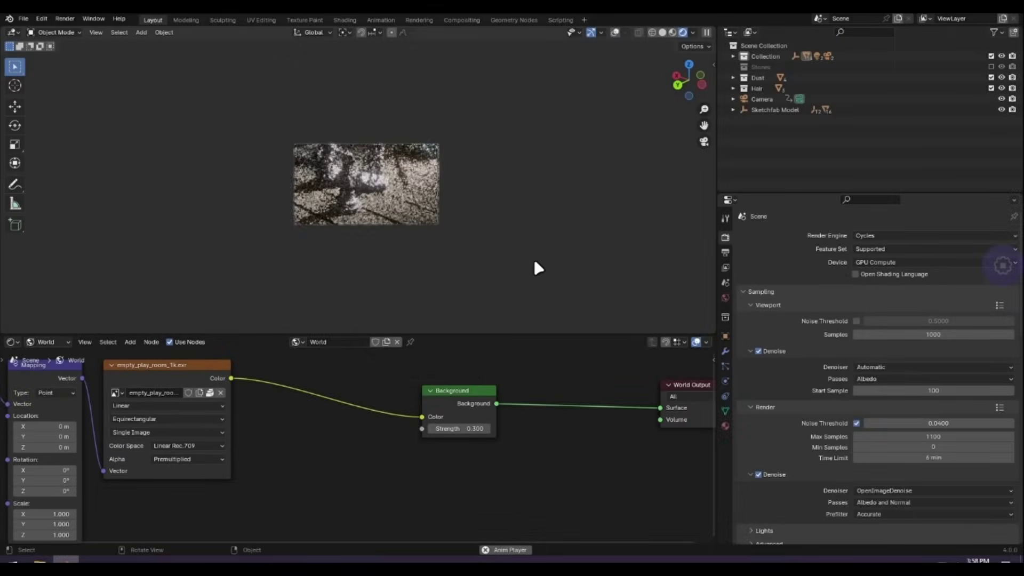
pyautogui.scroll(2, 532, 252)
pyautogui.scroll(1, 532, 251)
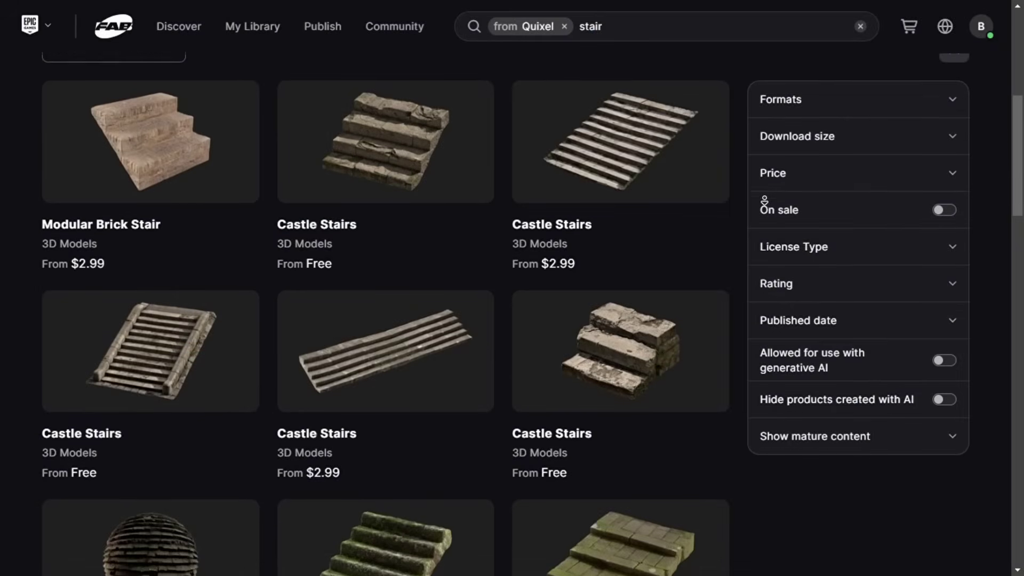
pyautogui.scroll(-1, 765, 200)
pyautogui.scroll(-3, 765, 200)
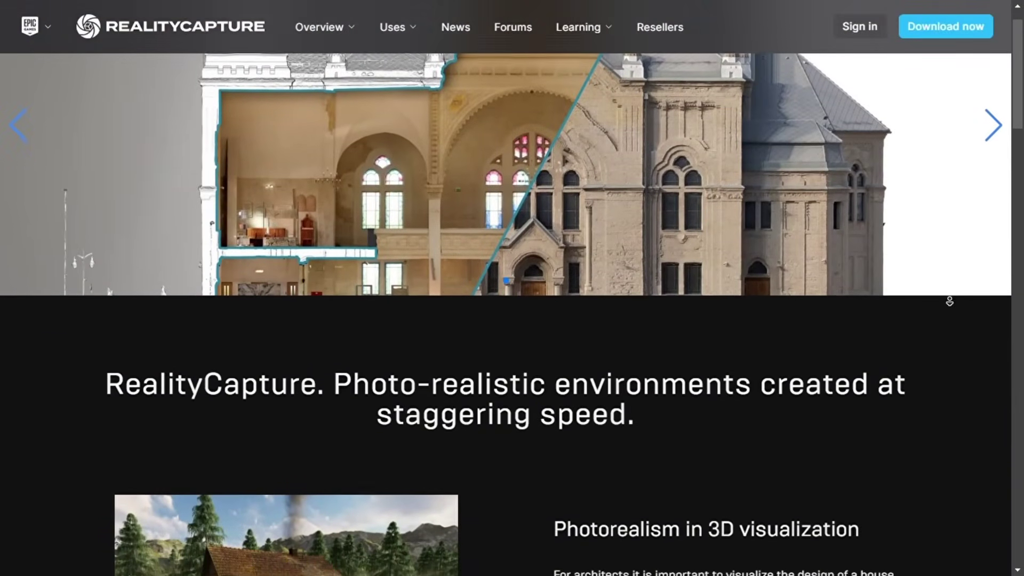
# Scroll down the RealityCapture photogrammetry homepage
pyautogui.scroll(-2, 950, 301)
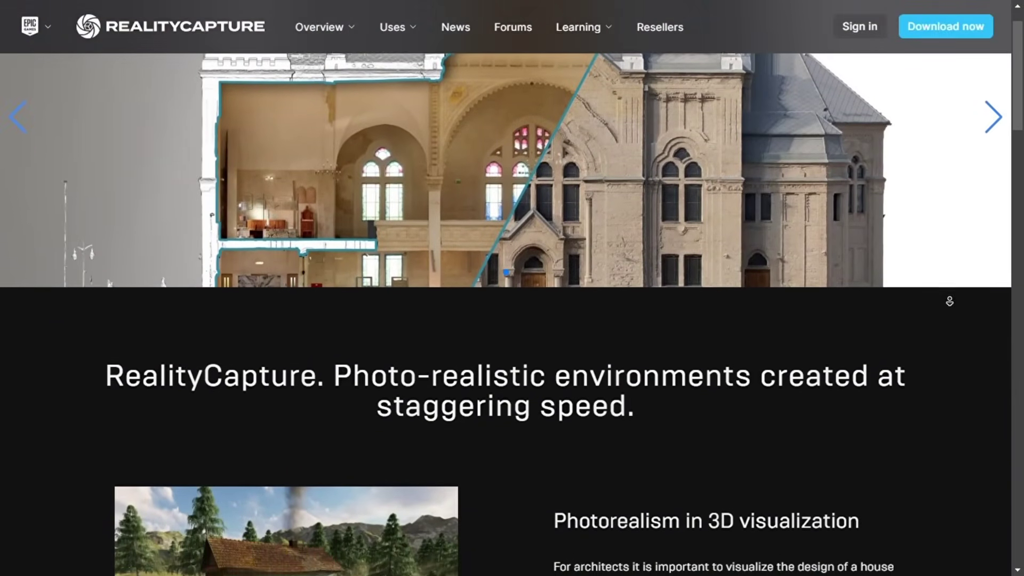
pyautogui.scroll(-4, 953, 322)
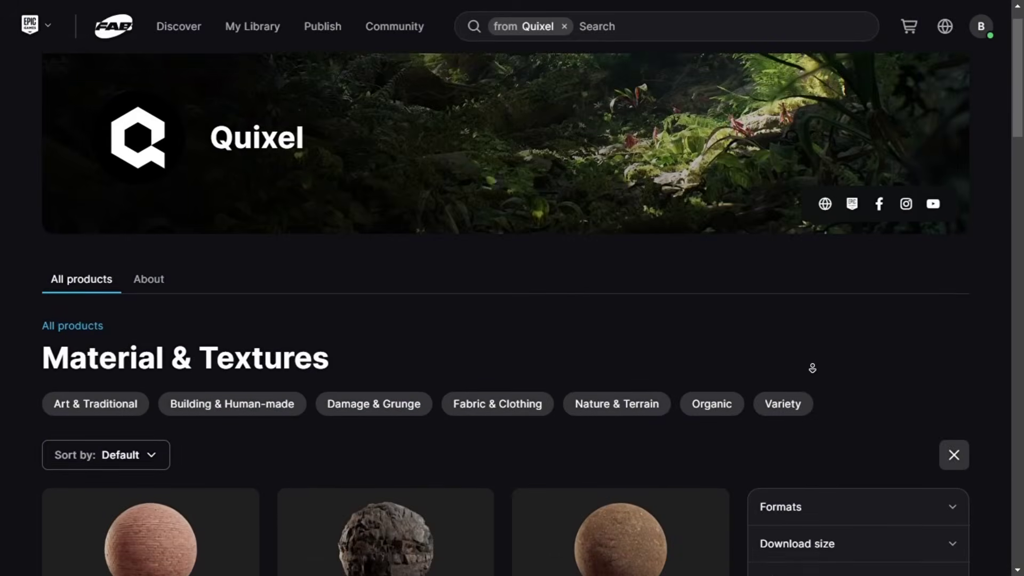
# Browse ambientCG, Fab and Poly Haven textures and stair models, rotating the church point cloud
pyautogui.scroll(-3, 812, 367)
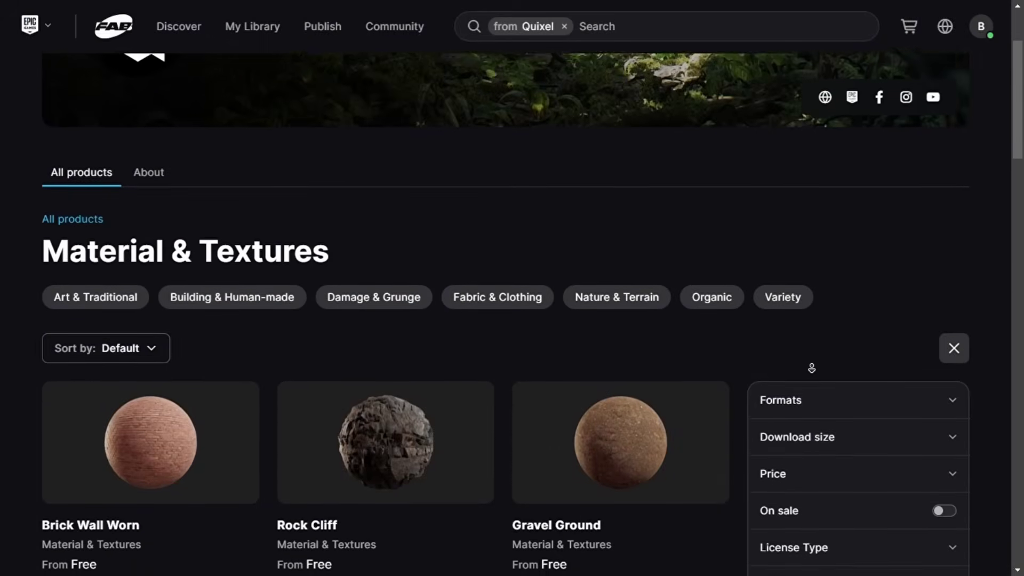
pyautogui.scroll(-5, 812, 368)
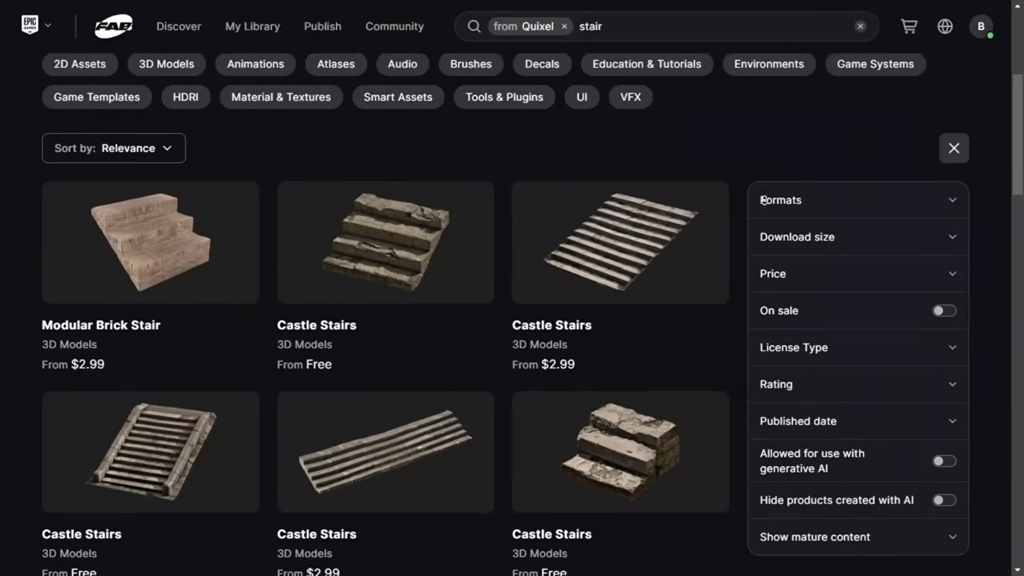
pyautogui.scroll(-3, 764, 200)
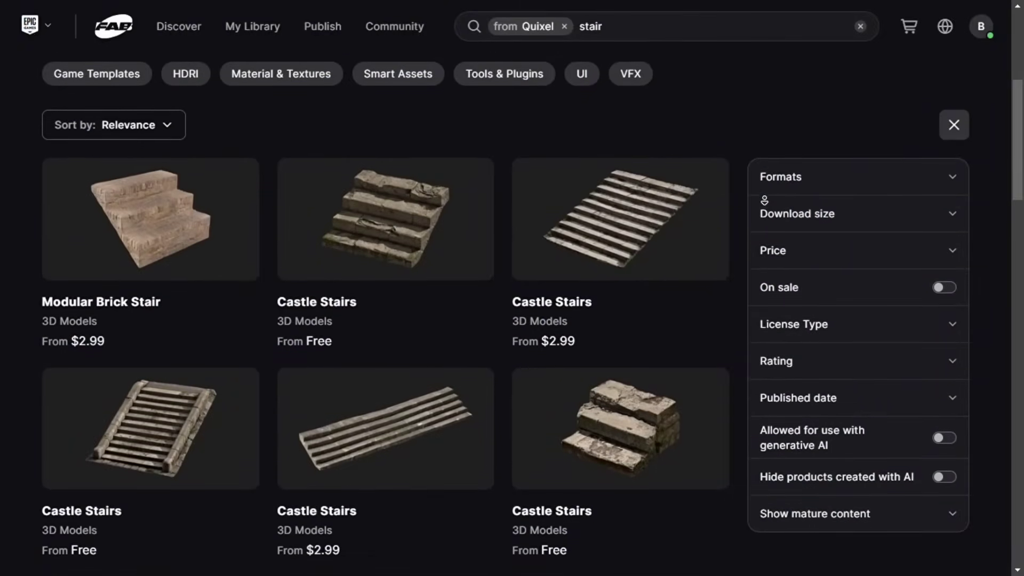
pyautogui.scroll(-2, 763, 201)
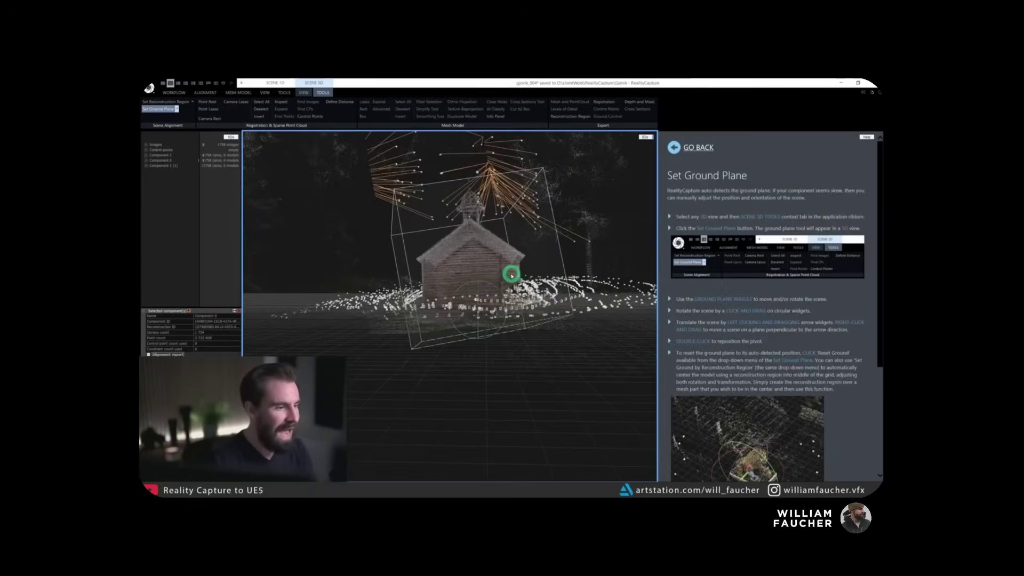
pyautogui.moveTo(495, 286); pyautogui.dragTo(588, 139)
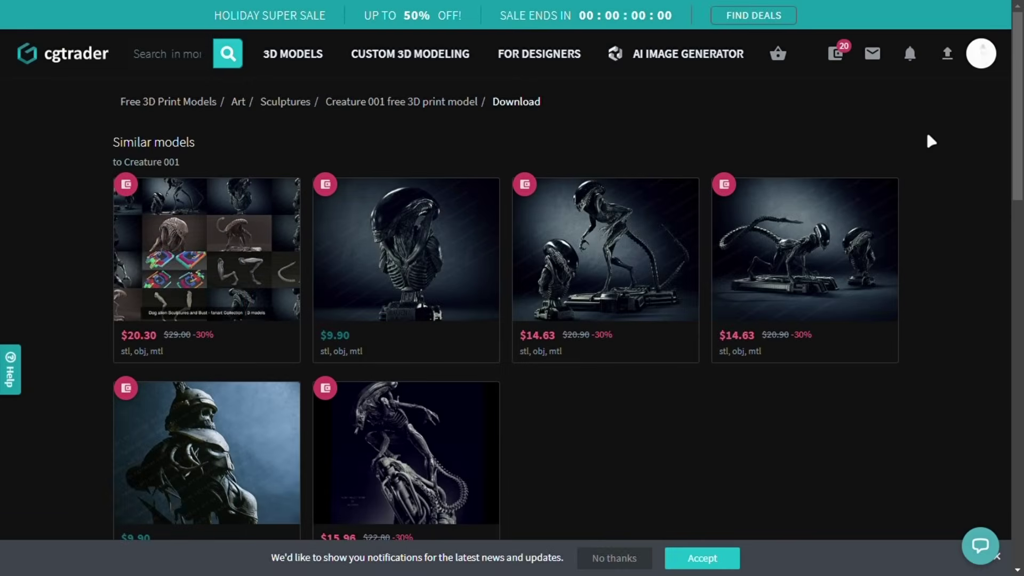
# Orbit around the Creature 001 sculpted bust among the figurines in Blender
pyautogui.middleClick(938, 143)
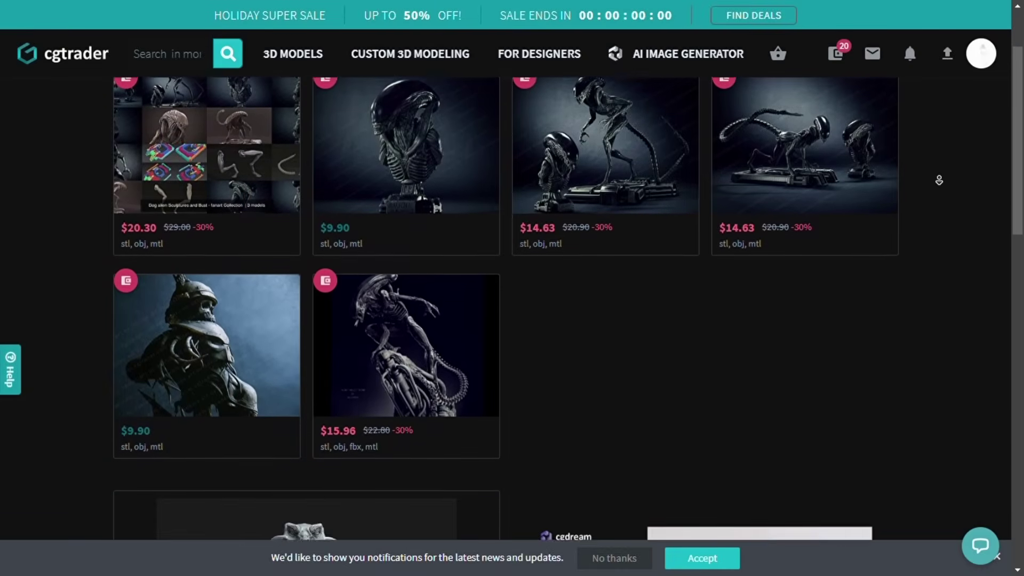
pyautogui.middleClick(931, 179)
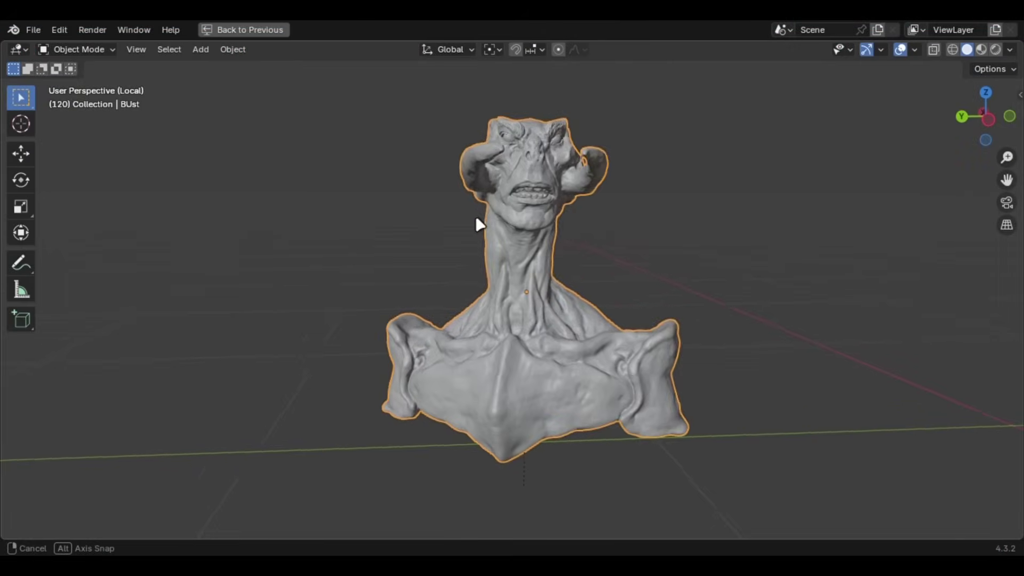
pyautogui.moveTo(478, 220)
pyautogui.mouseDown(button='middle')
pyautogui.moveTo(567, 167)
pyautogui.moveTo(481, 211)
pyautogui.moveTo(494, 222)
pyautogui.mouseUp(button='middle')
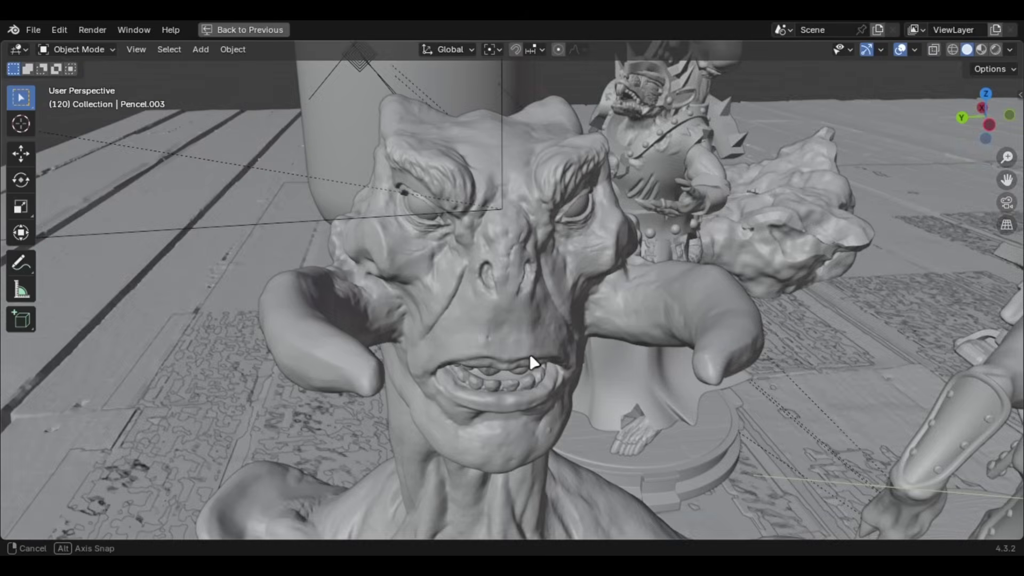
pyautogui.moveTo(530, 357); pyautogui.dragTo(523, 359, button='middle')
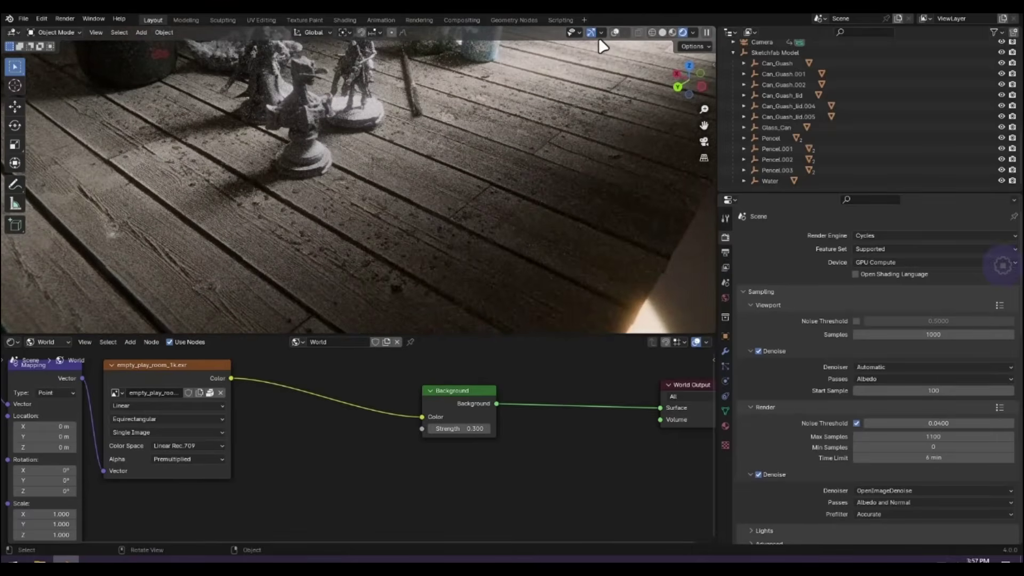
# Turn viewport overlays on and select floor planes Plane.003 and Plane.002
pyautogui.click(615, 33)
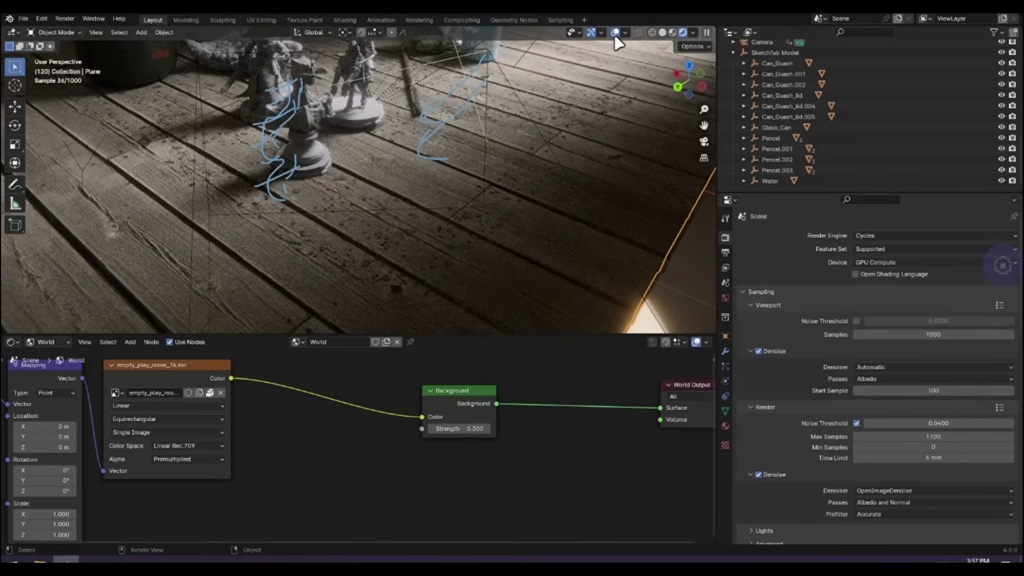
pyautogui.click(348, 236)
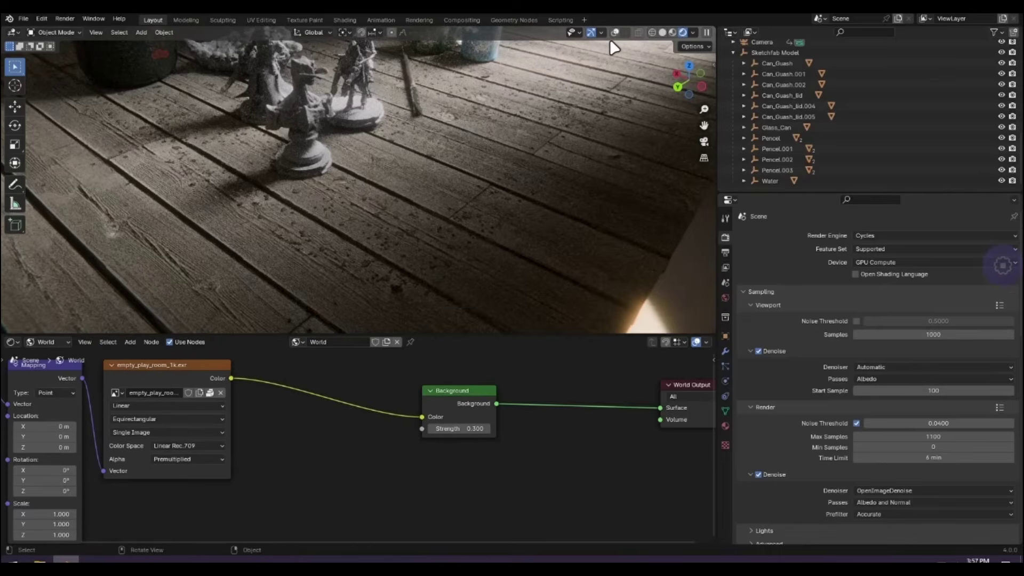
pyautogui.click(615, 33)
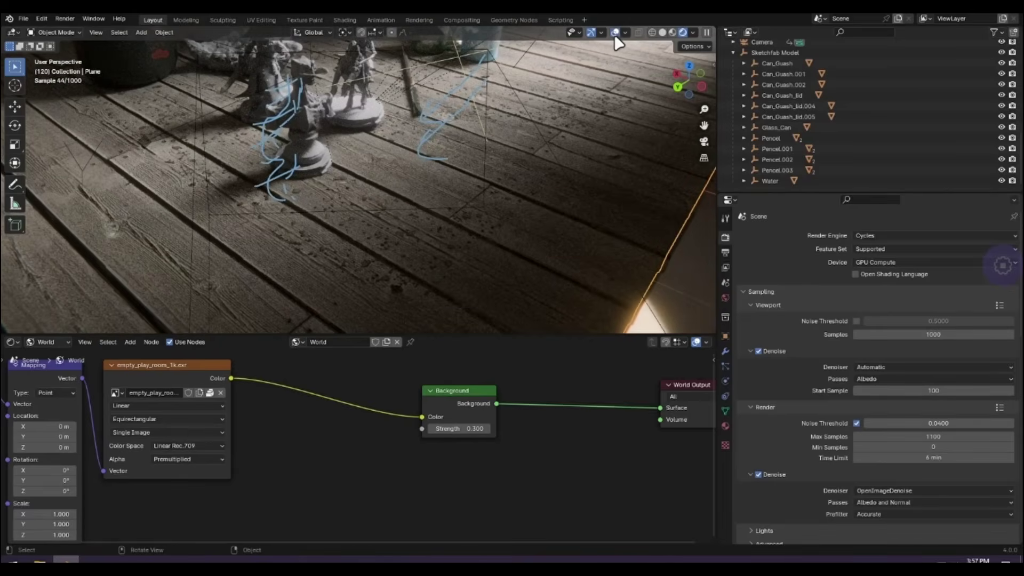
pyautogui.click(350, 238)
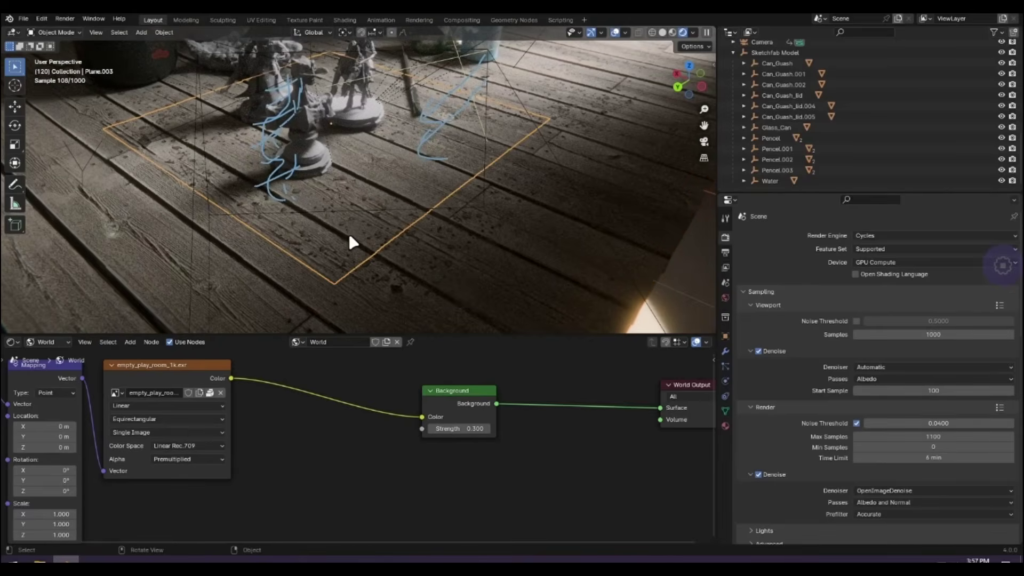
pyautogui.click(397, 280)
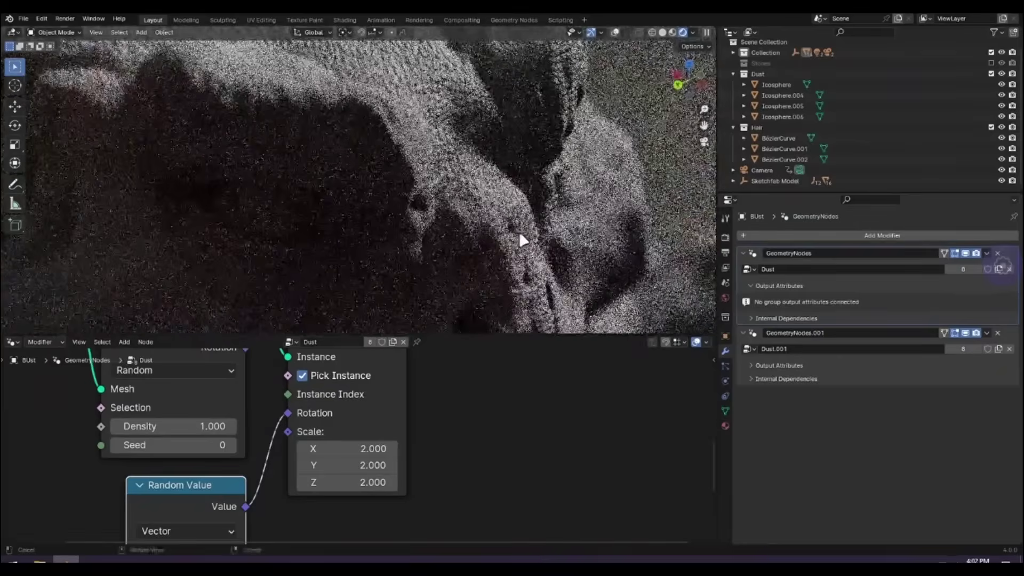
pyautogui.press('space')
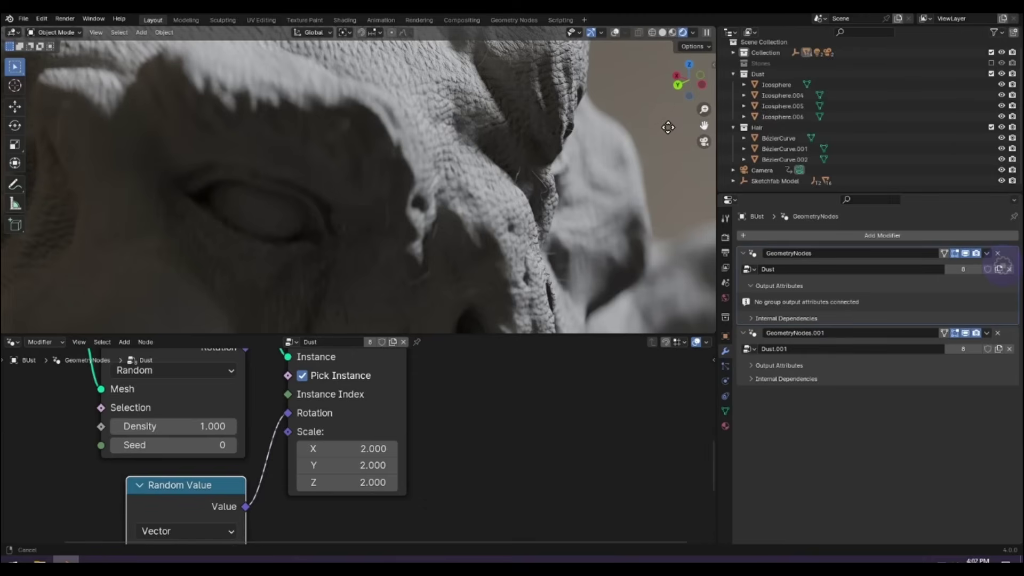
pyautogui.moveTo(702, 126); pyautogui.dragTo(360, 153)
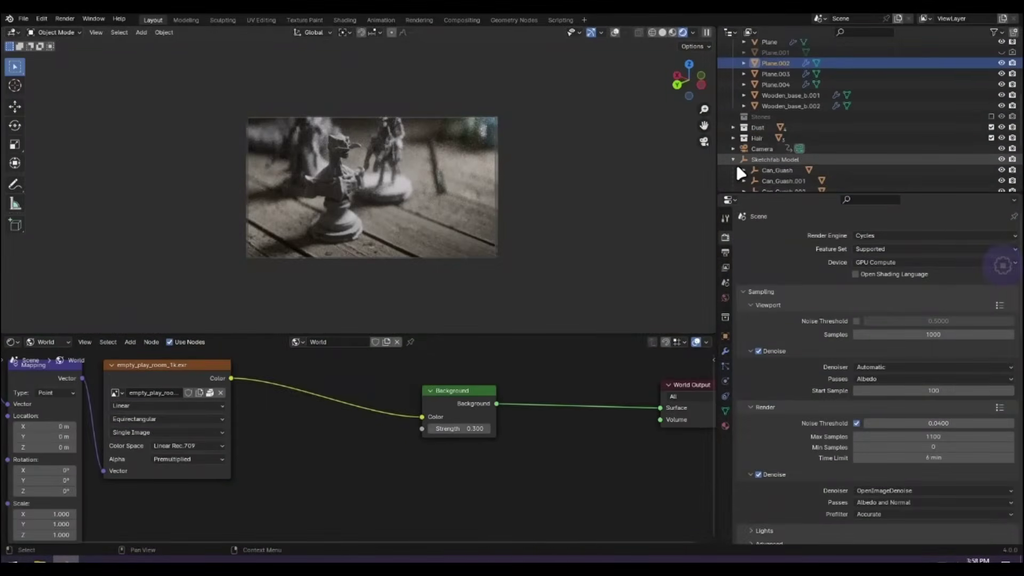
# Collapse Collection in the Outliner to show only top-level groups
pyautogui.scroll(4, 735, 163)
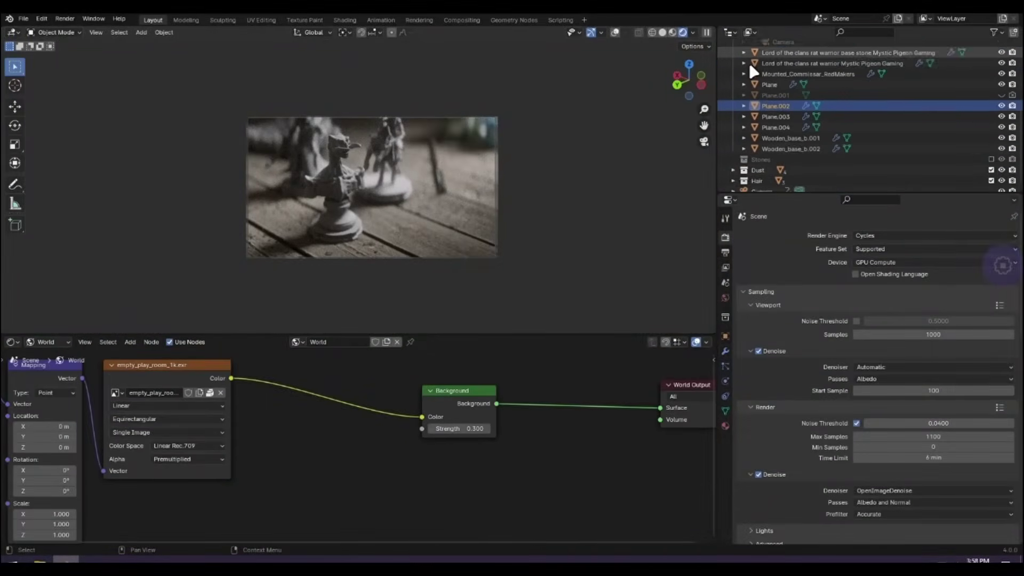
pyautogui.scroll(3, 751, 68)
pyautogui.click(733, 56)
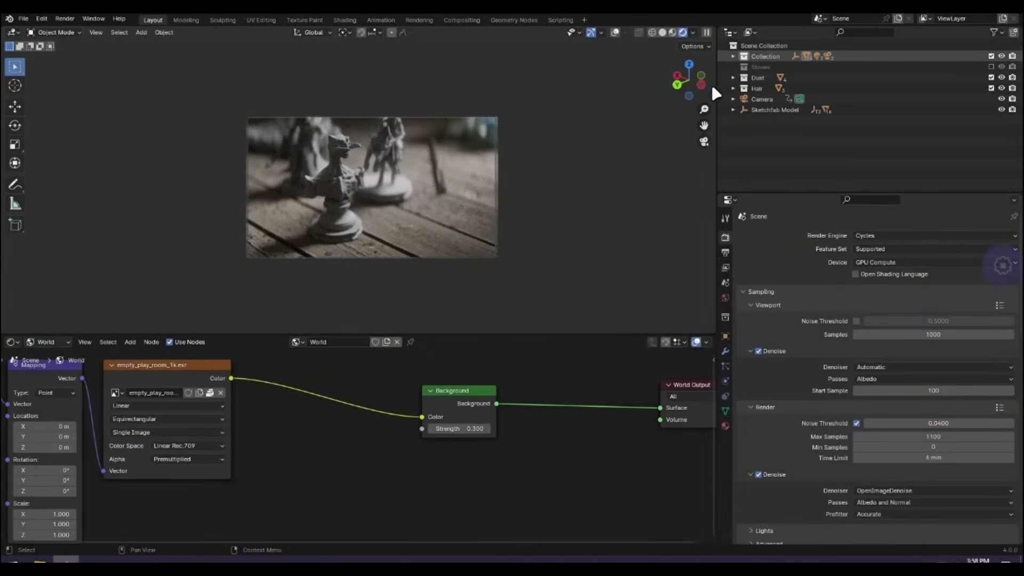
# Play the animation and zoom the camera view of the figurines
pyautogui.press('space')
pyautogui.rightClick(463, 193)
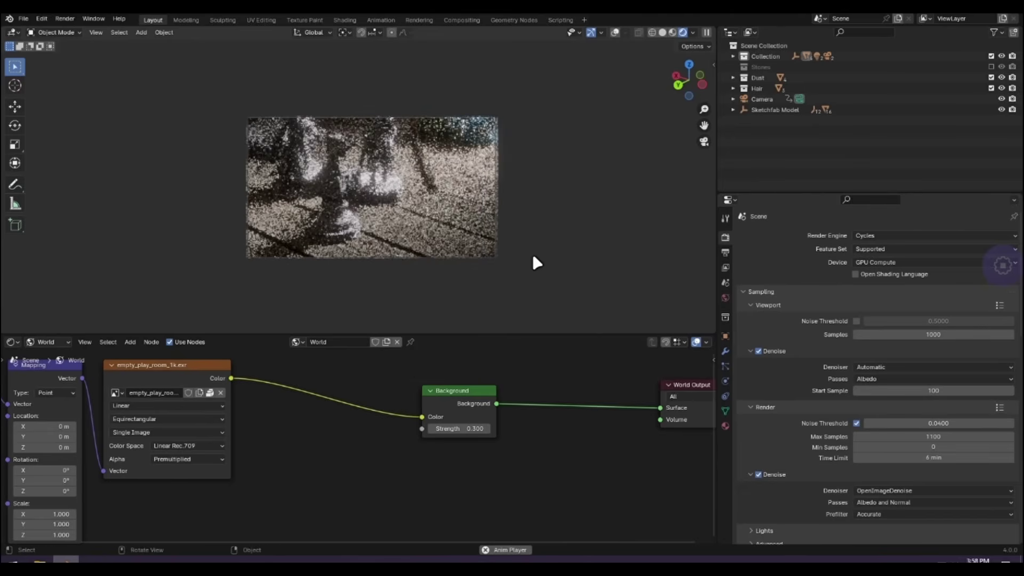
pyautogui.scroll(-3, 533, 257)
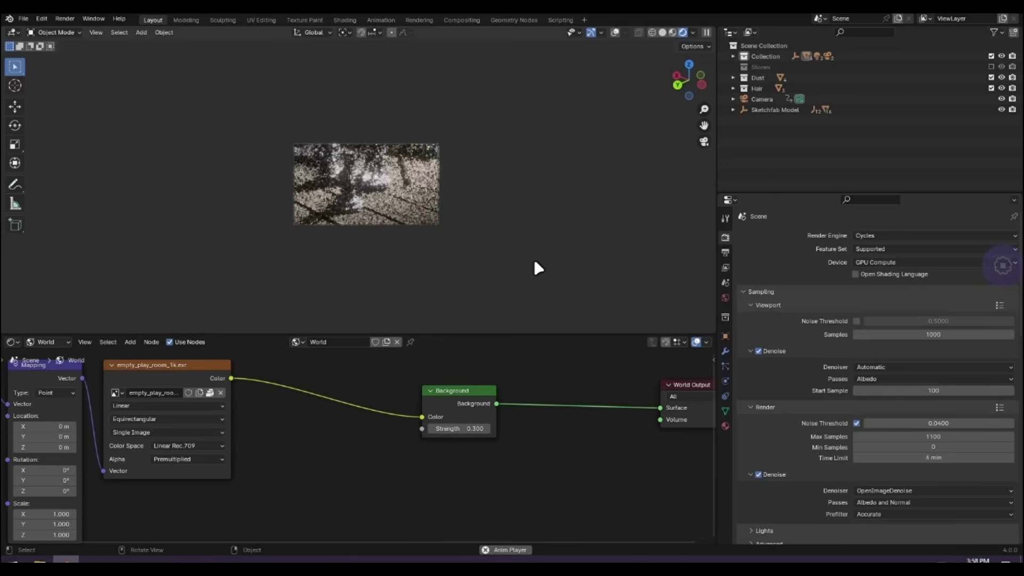
pyautogui.scroll(3, 533, 257)
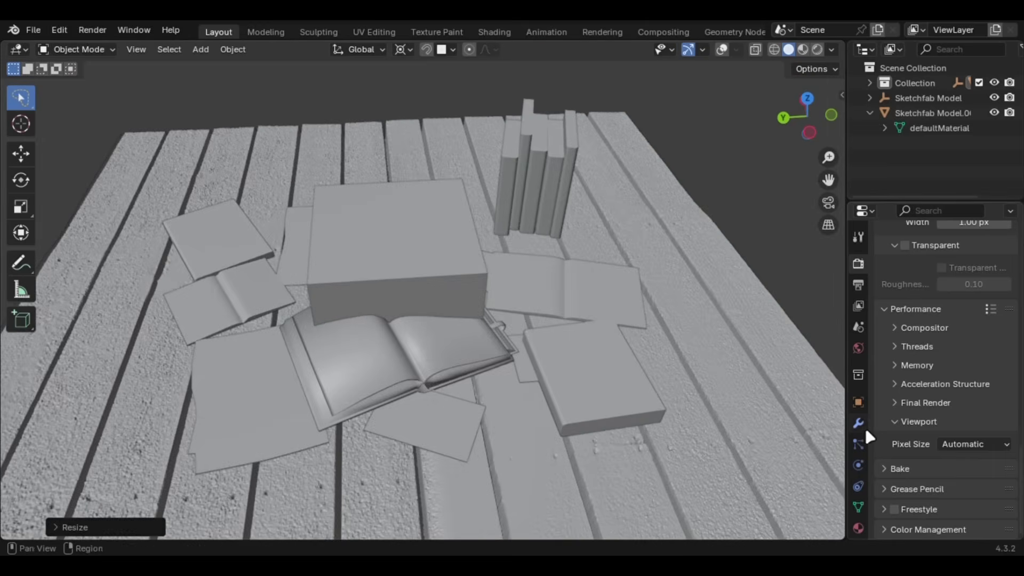
# Add a Bevel modifier to the Cube box with 0.003 m amount and 5 segments
pyautogui.click(858, 423)
pyautogui.click(952, 260)
pyautogui.write('bevel')
pyautogui.press('Return')
pyautogui.scroll(5, 446, 344)
pyautogui.moveTo(446, 343); pyautogui.dragTo(647, 327, button='middle')
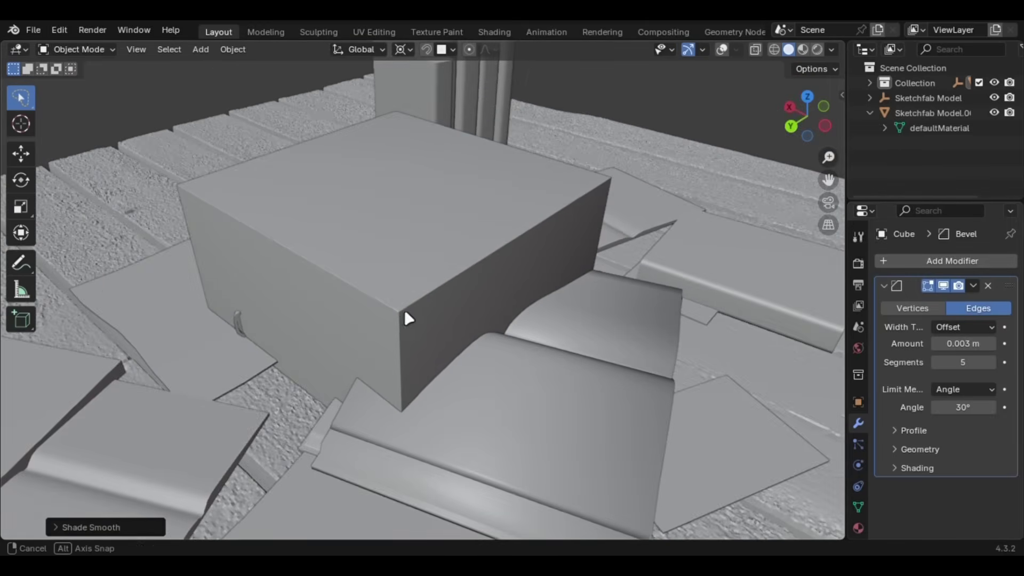
pyautogui.scroll(6, 405, 309)
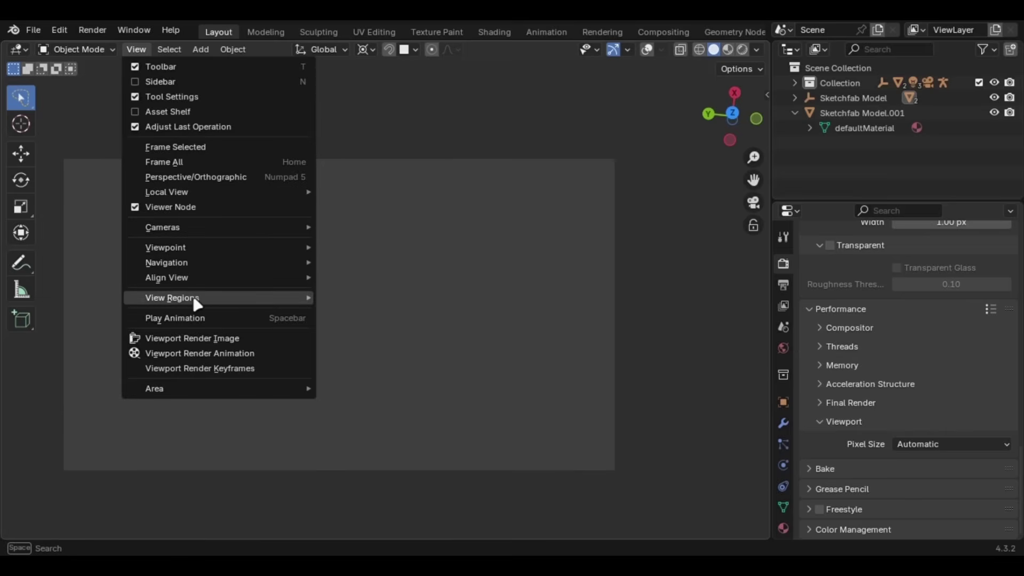
# Use Walk Navigation to steer down to a low view across the books
pyautogui.moveTo(194, 266)
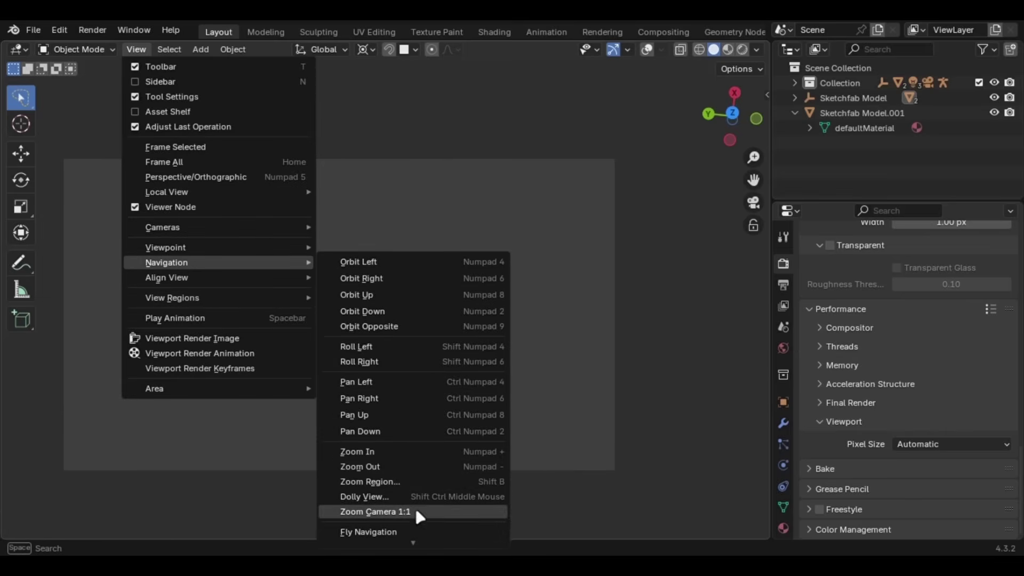
pyautogui.click(411, 535)
pyautogui.moveTo(338, 315)
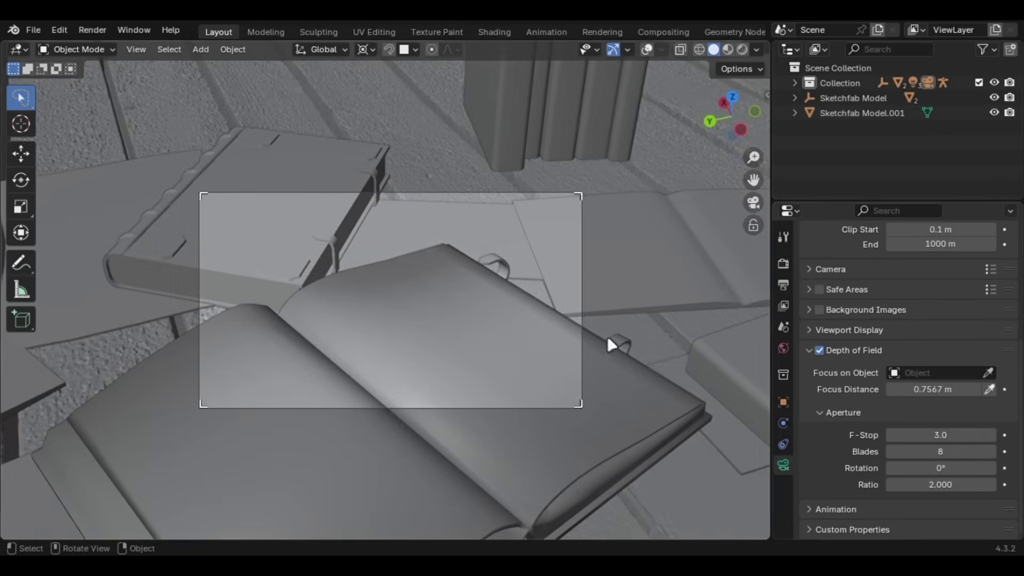
pyautogui.scroll(-5, 607, 336)
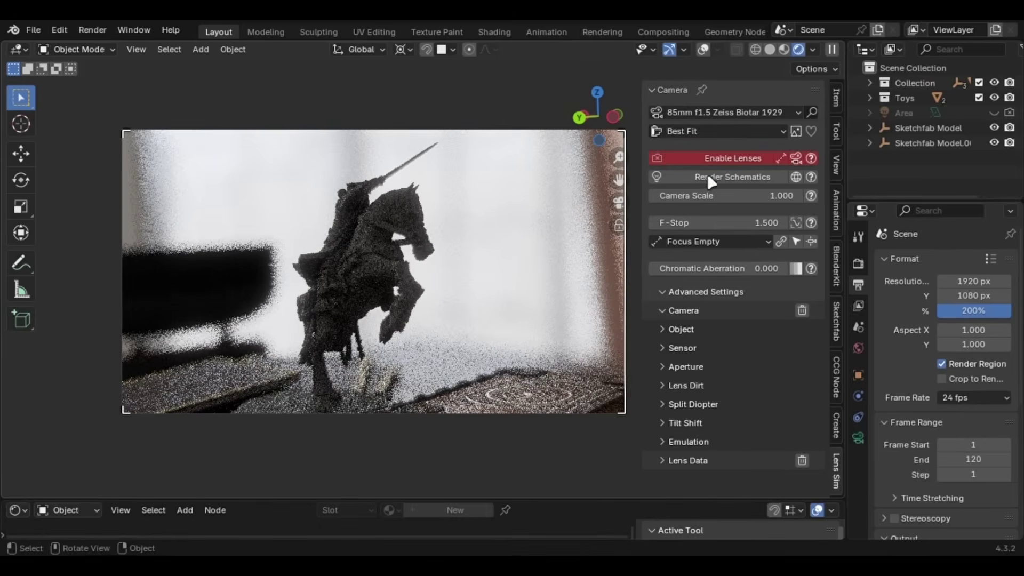
# Enable lens simulation and set the camera focal length to 80 mm
pyautogui.click(712, 159)
pyautogui.scroll(-6, 536, 245)
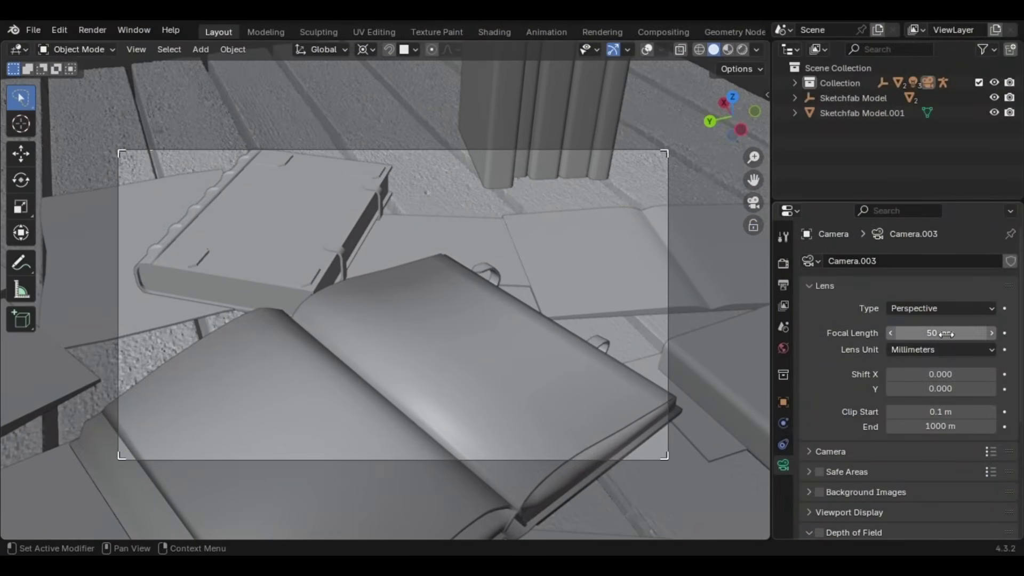
pyautogui.click(946, 334)
pyautogui.write('80')
pyautogui.press('Return')
# Enable depth of field with 8 aperture blades and an f-stop of 3.0
pyautogui.scroll(-7, 896, 347)
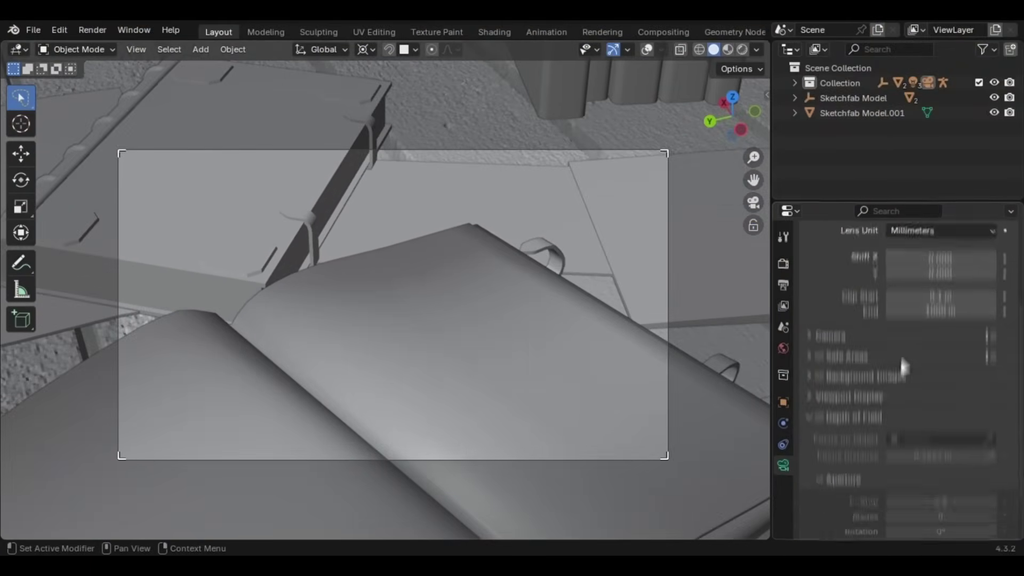
pyautogui.scroll(-2, 667, 388)
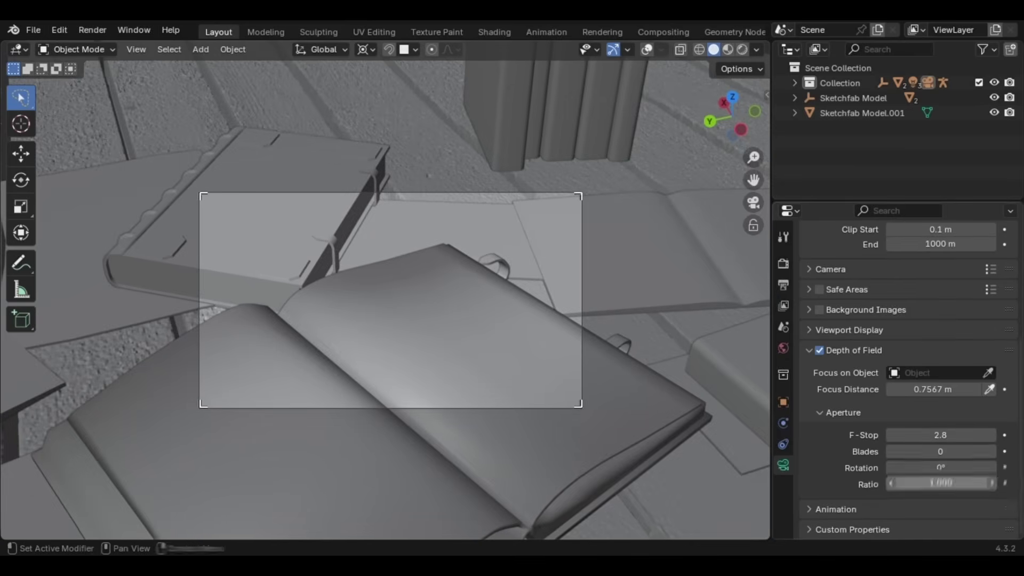
pyautogui.moveTo(940, 486); pyautogui.dragTo(961, 486)
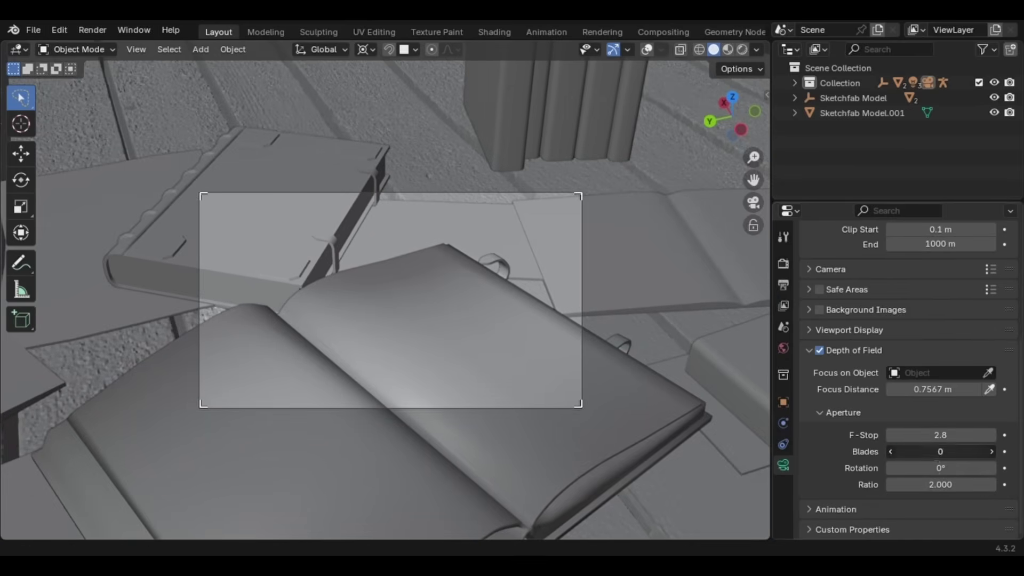
pyautogui.write('8')
pyautogui.press('Return')
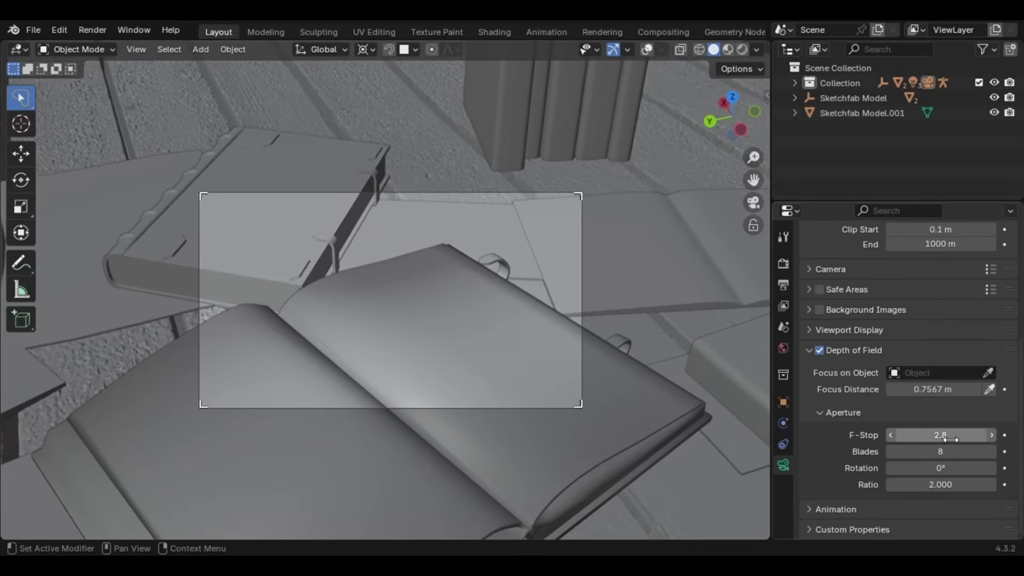
pyautogui.moveTo(949, 438)
pyautogui.mouseDown()
pyautogui.moveTo(913, 438)
pyautogui.moveTo(960, 434)
pyautogui.mouseUp()
pyautogui.scroll(-2, 537, 333)
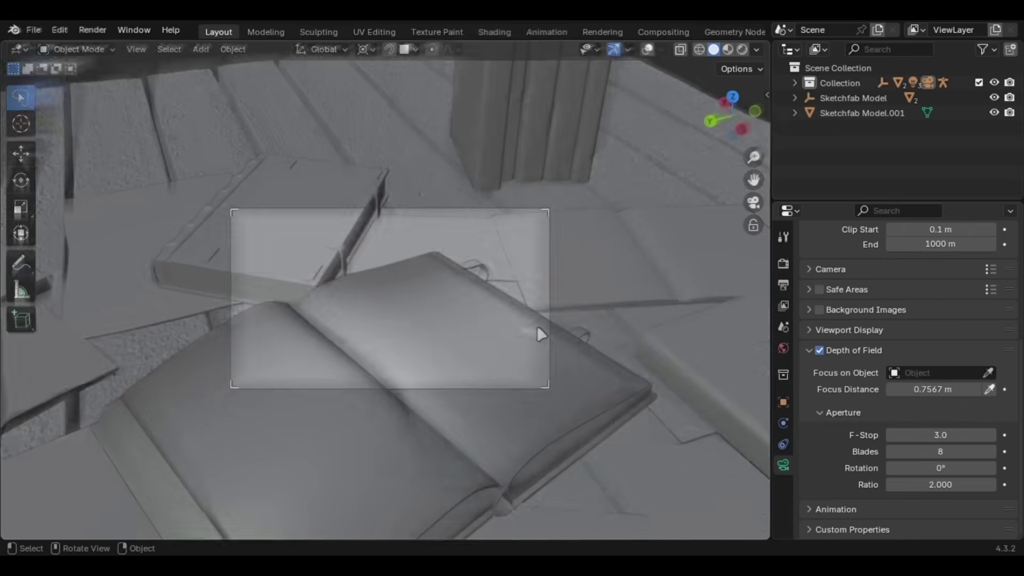
pyautogui.scroll(-3, 537, 330)
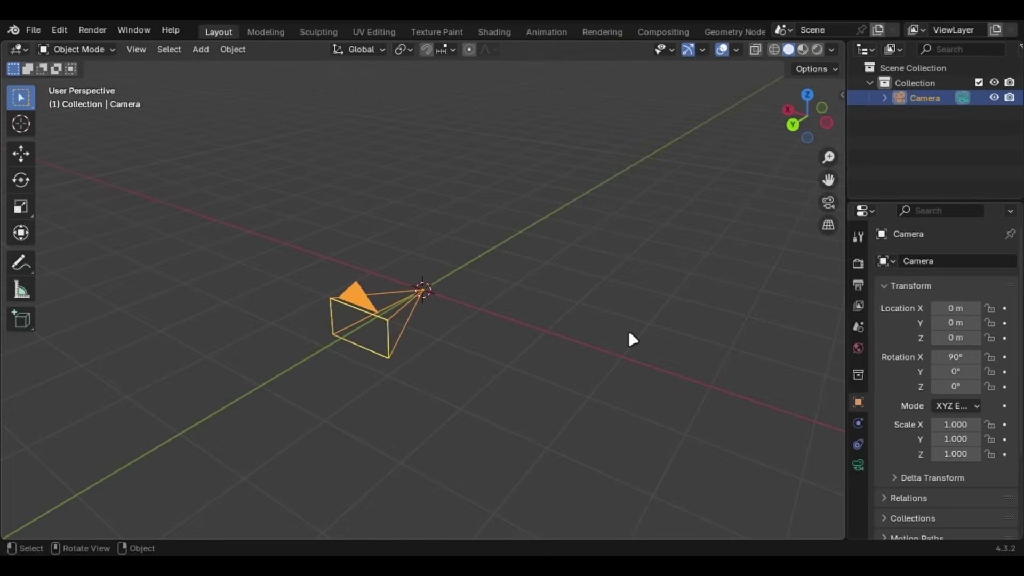
# Deselect the camera and orbit the view to look along it
pyautogui.click(629, 334)
pyautogui.moveTo(629, 334); pyautogui.dragTo(777, 350, button='middle')
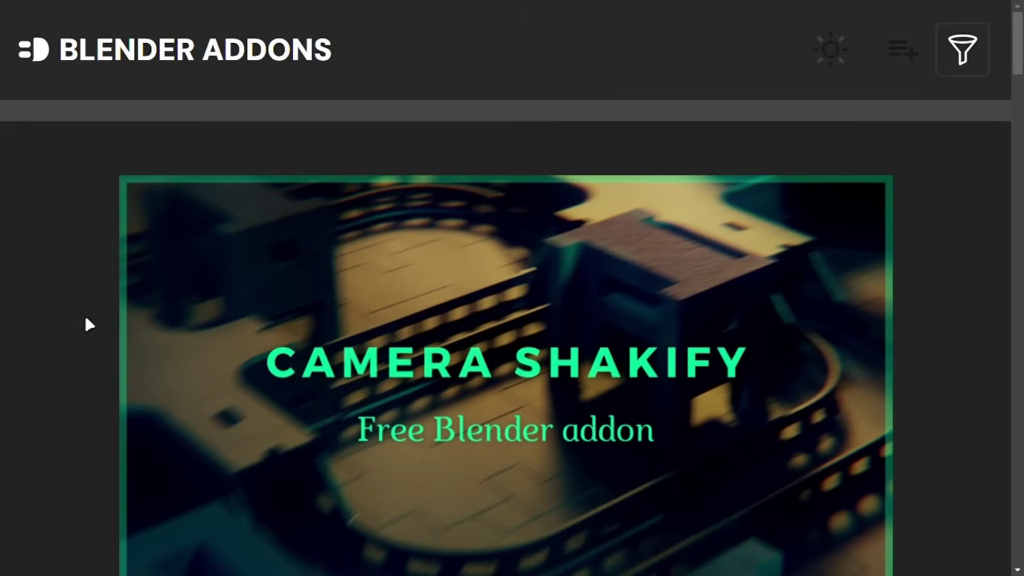
pyautogui.scroll(-5, 87, 320)
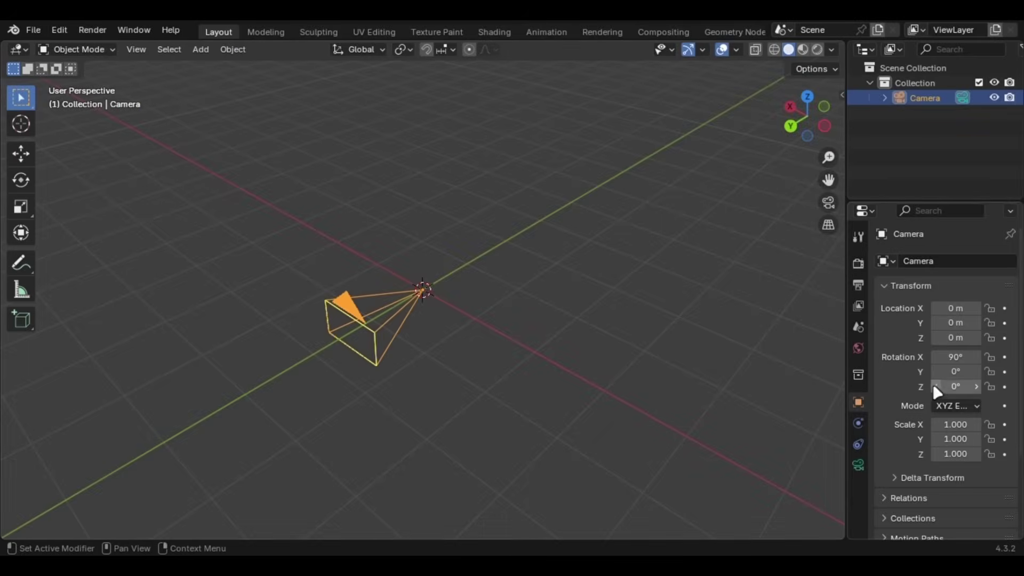
# Keyframe the camera rotation and add a Noise modifier to its rotation curves in the Graph Editor
pyautogui.press('i')
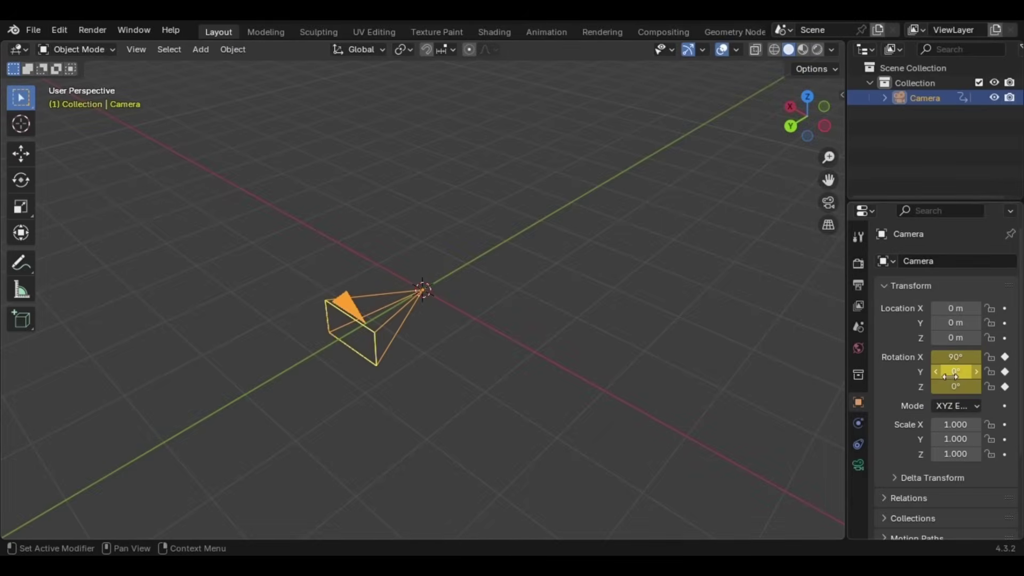
pyautogui.moveTo(850, 521); pyautogui.dragTo(336, 434)
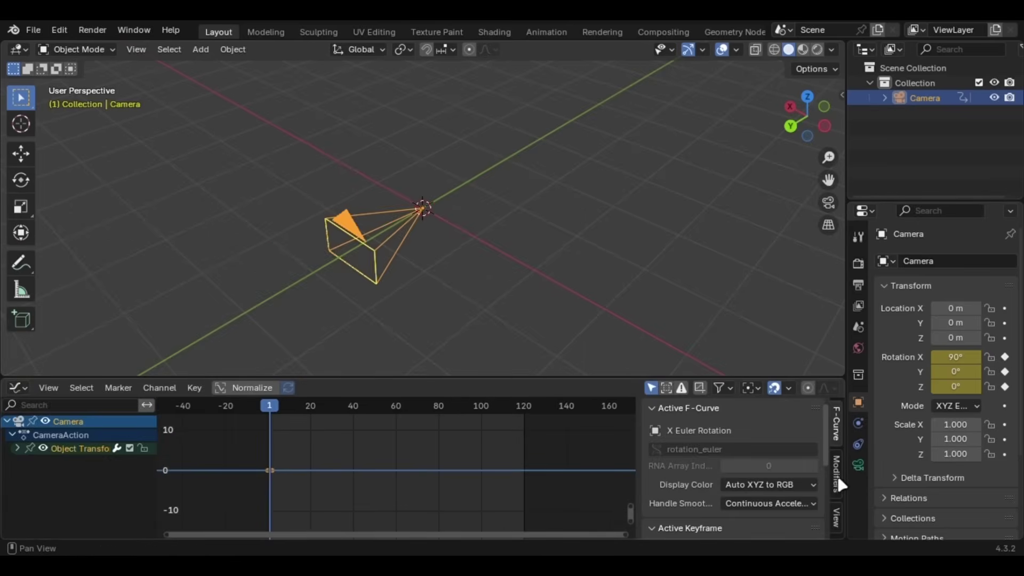
pyautogui.click(836, 475)
pyautogui.click(768, 410)
pyautogui.click(677, 494)
# Set the Noise scale to 70 and strength to 0.01, copying them to all selected curves
pyautogui.click(794, 476)
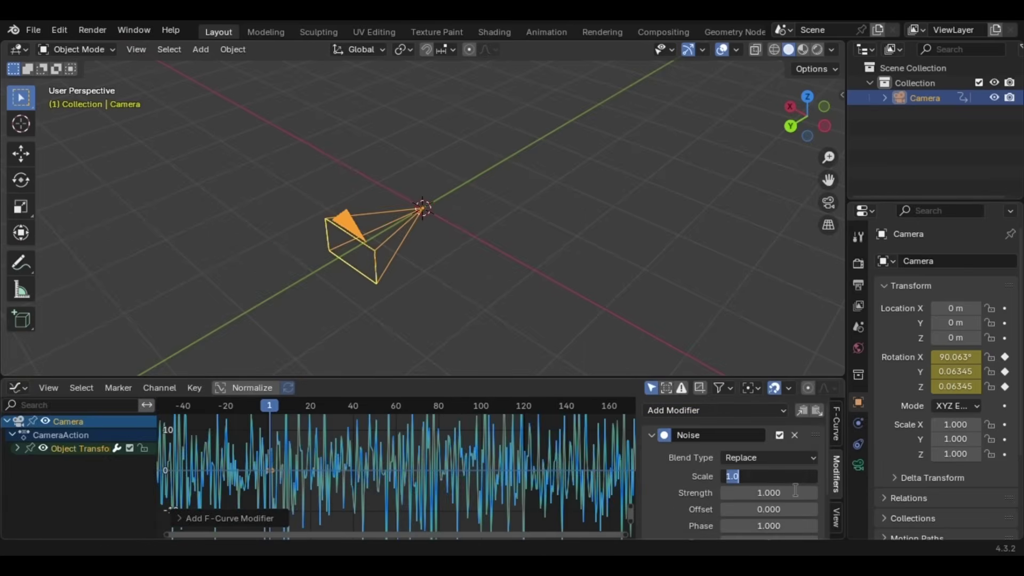
pyautogui.write('70')
pyautogui.press('Return')
pyautogui.doubleClick(794, 491)
pyautogui.write('2')
pyautogui.press('Return')
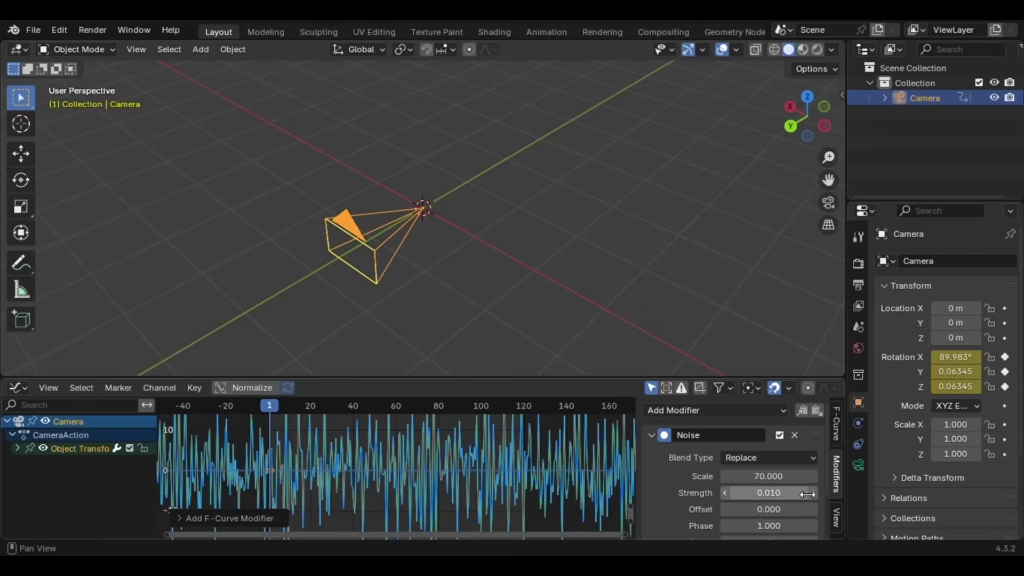
pyautogui.rightClick(789, 490)
pyautogui.click(779, 472)
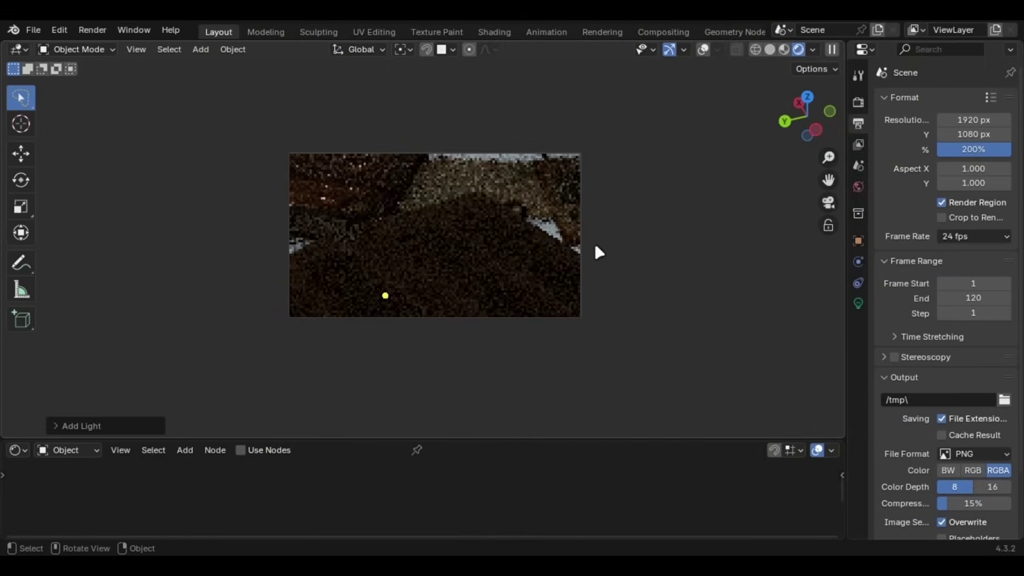
# Place the area light Area.002 and set the pivot point to the 3D cursor
pyautogui.hotkey('shift', 'alt', 'z')
pyautogui.press('g')
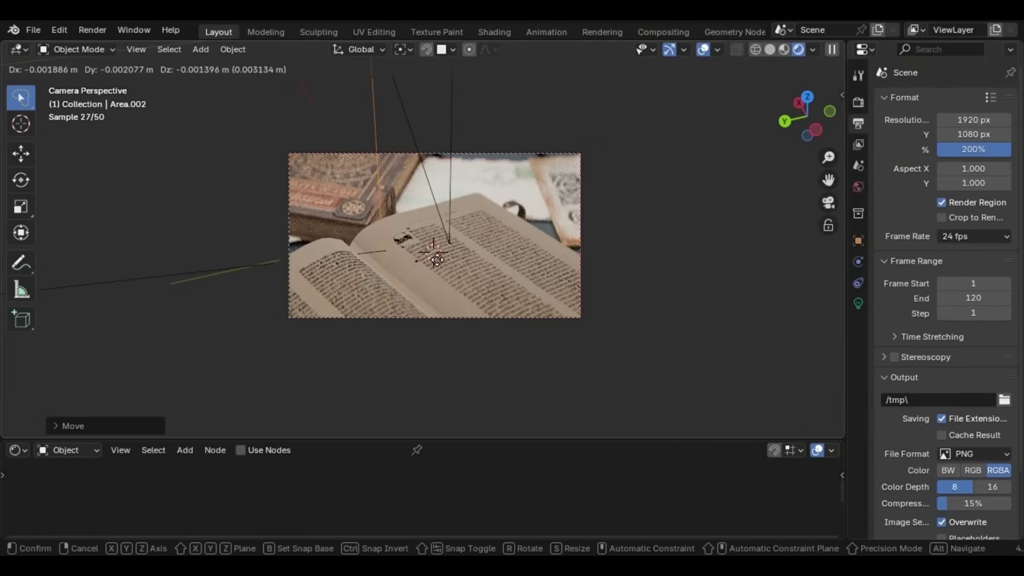
pyautogui.click(431, 256)
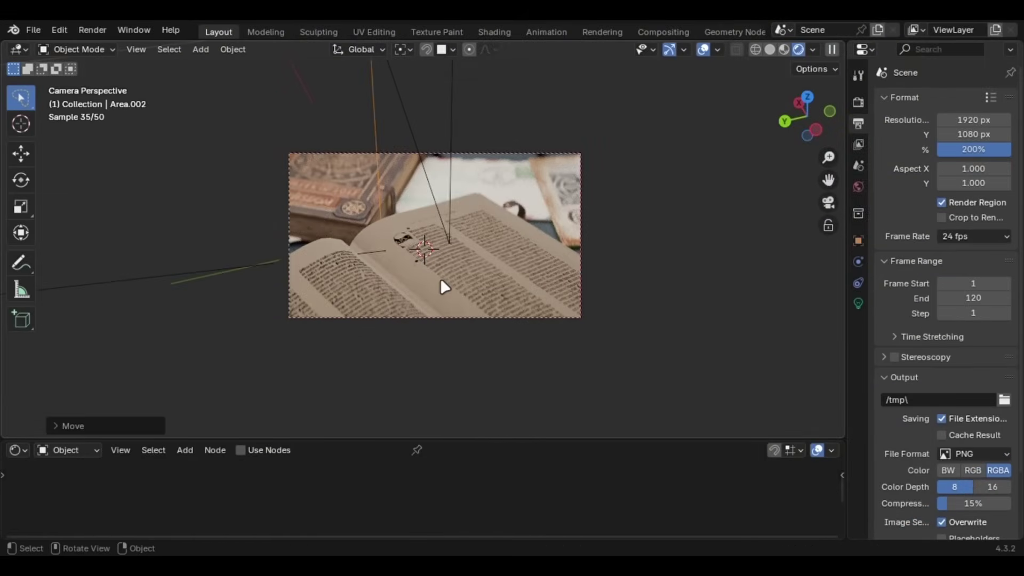
pyautogui.press('KP_0')
pyautogui.press('KP_0')
pyautogui.click(403, 49)
pyautogui.click(415, 103)
# Hide overlays, switch to solid shading and orbit freely around the book scene
pyautogui.click(704, 49)
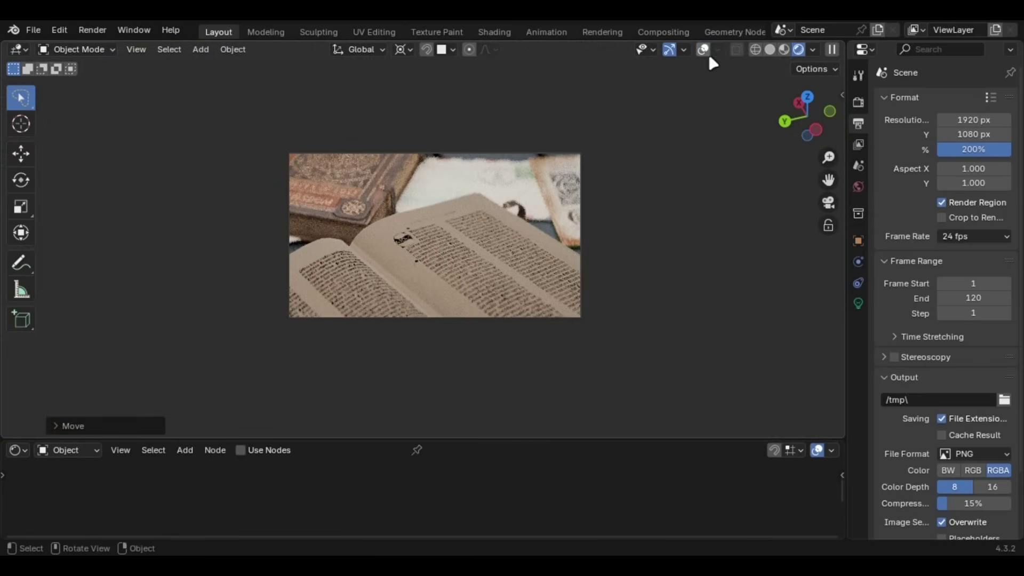
pyautogui.click(769, 49)
pyautogui.hotkey('shift', 'alt', 'z')
pyautogui.press('KP_0')
pyautogui.moveTo(531, 285); pyautogui.dragTo(436, 206, button='middle')
pyautogui.press('r')
pyautogui.press('r')
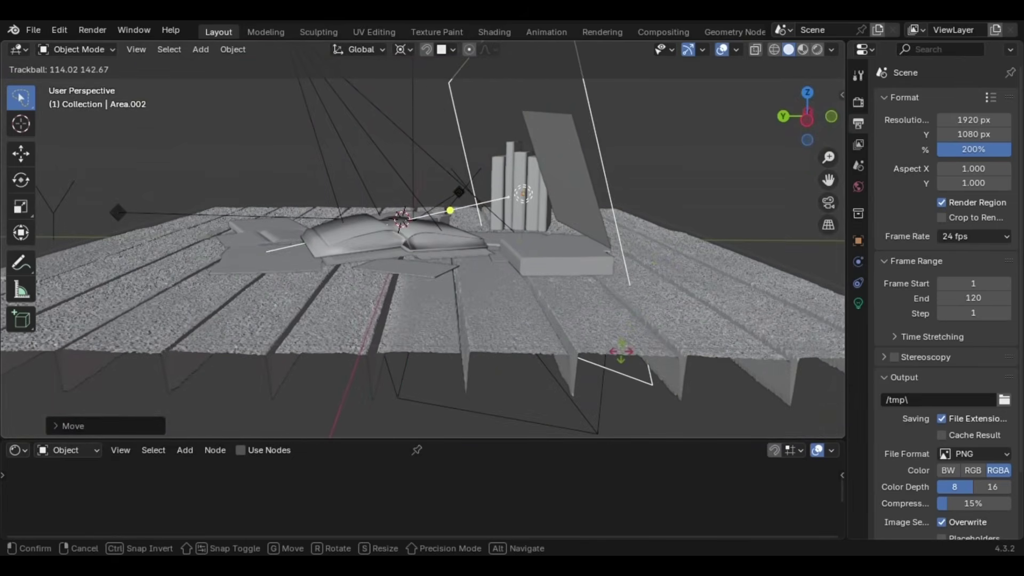
# Narrow the area light's beam spread to about 2.8° and shrink its width to about 0.3 m
pyautogui.press('Return')
pyautogui.click(859, 304)
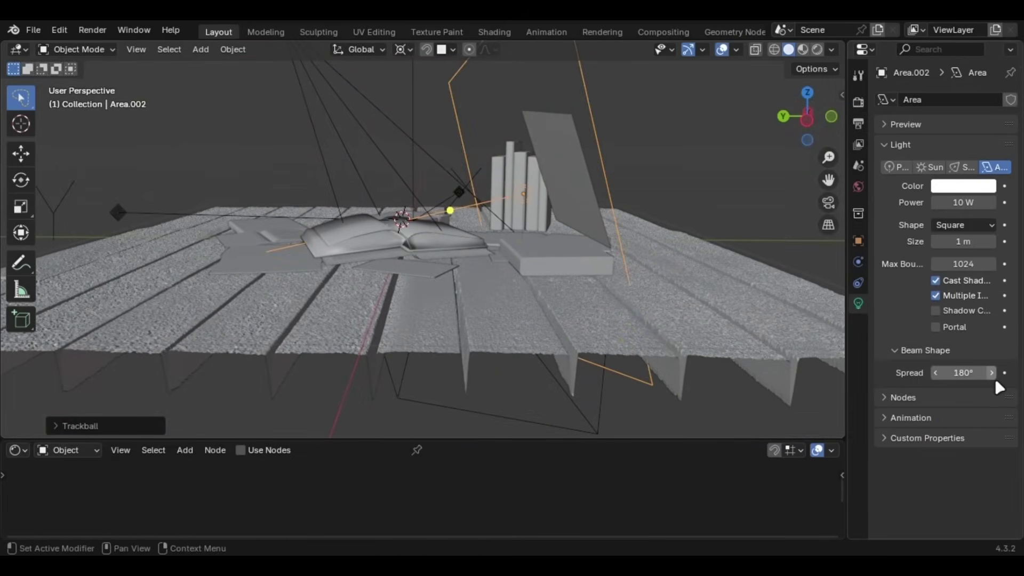
pyautogui.moveTo(963, 373); pyautogui.dragTo(947, 372)
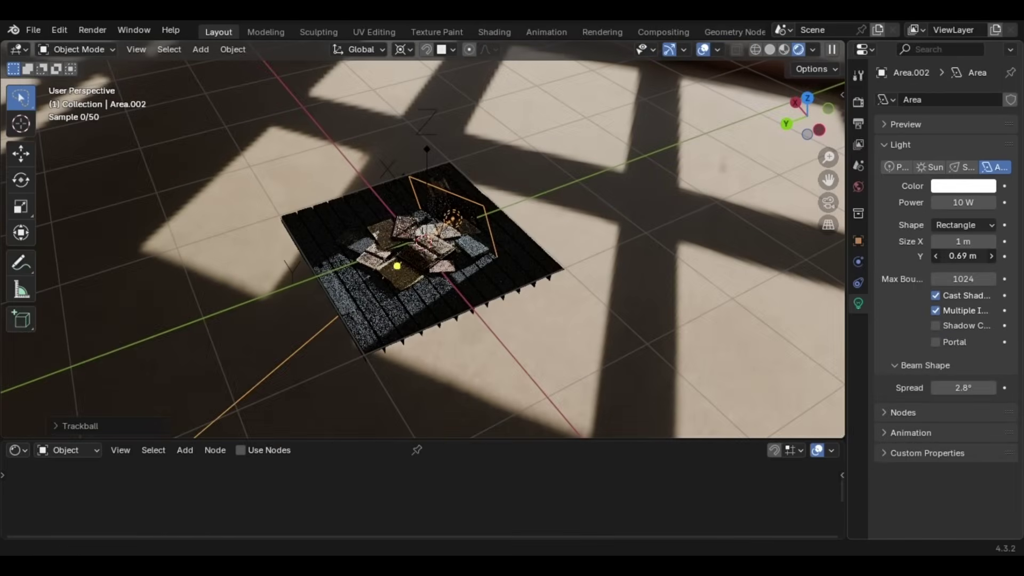
pyautogui.moveTo(963, 256); pyautogui.dragTo(944, 241)
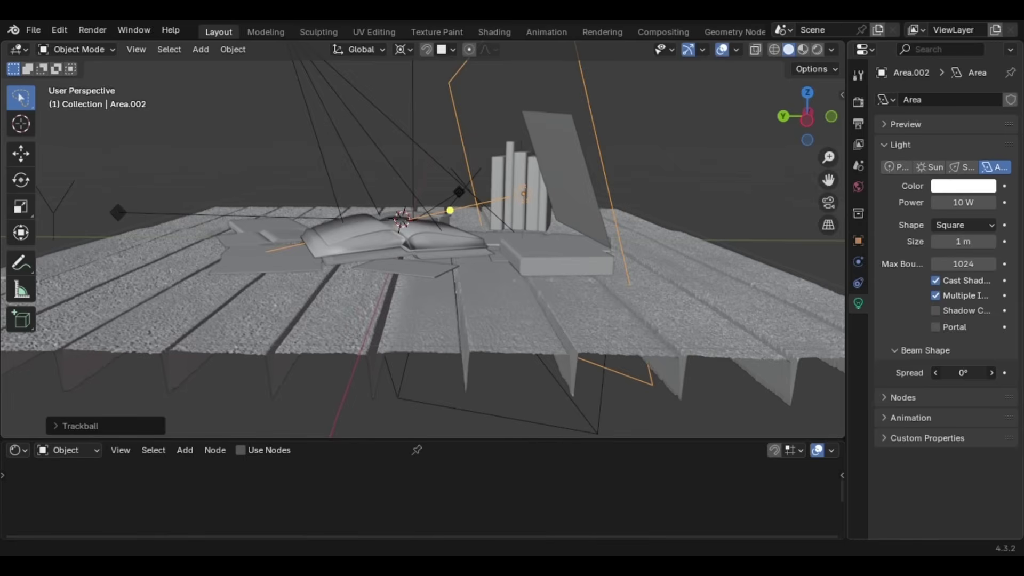
pyautogui.moveTo(963, 373); pyautogui.dragTo(968, 373)
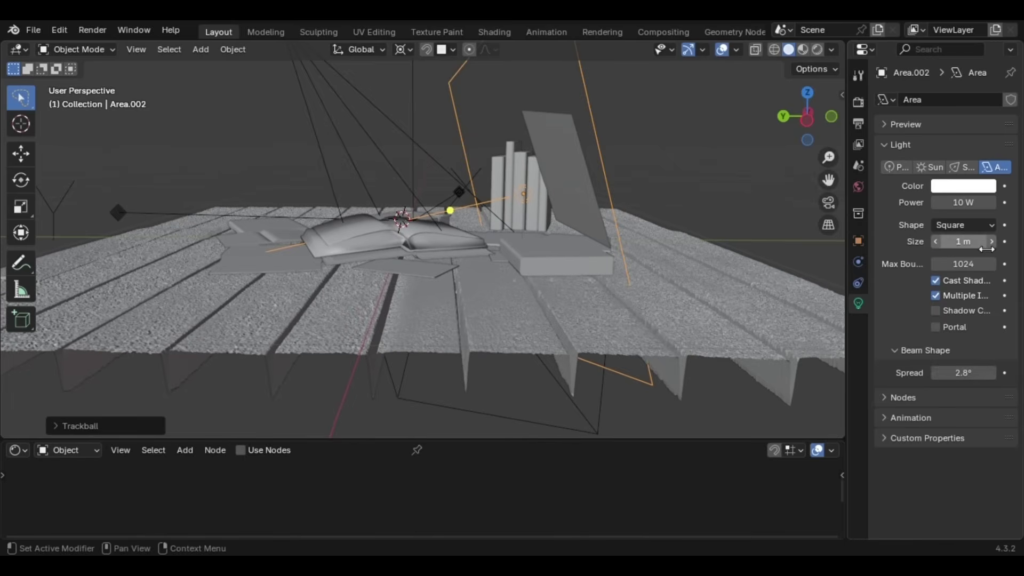
# Preview the camera view fully rendered, then bring up the light shape options
pyautogui.press('z')
pyautogui.click(463, 133)
pyautogui.press('KP_0')
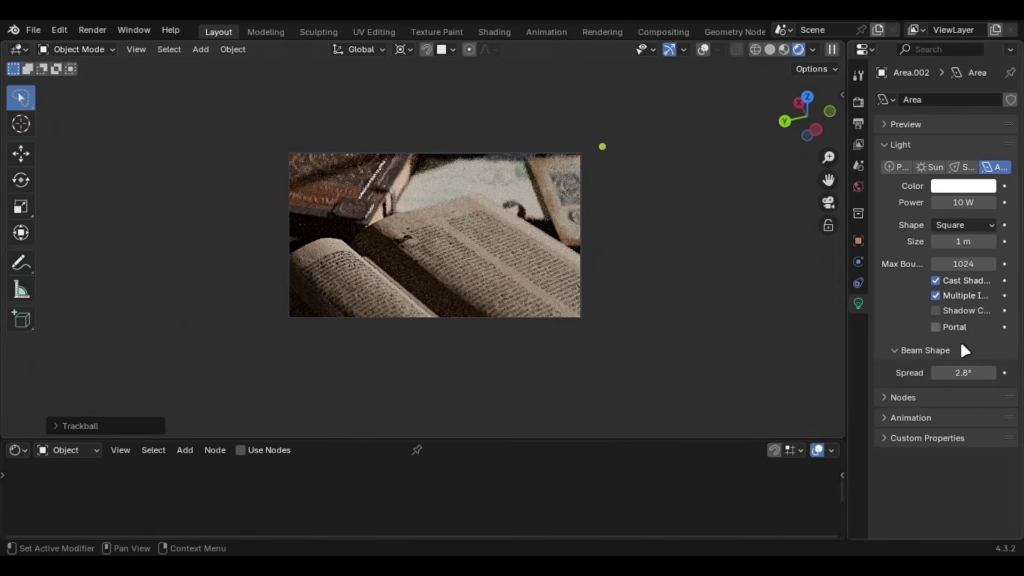
pyautogui.click(963, 225)
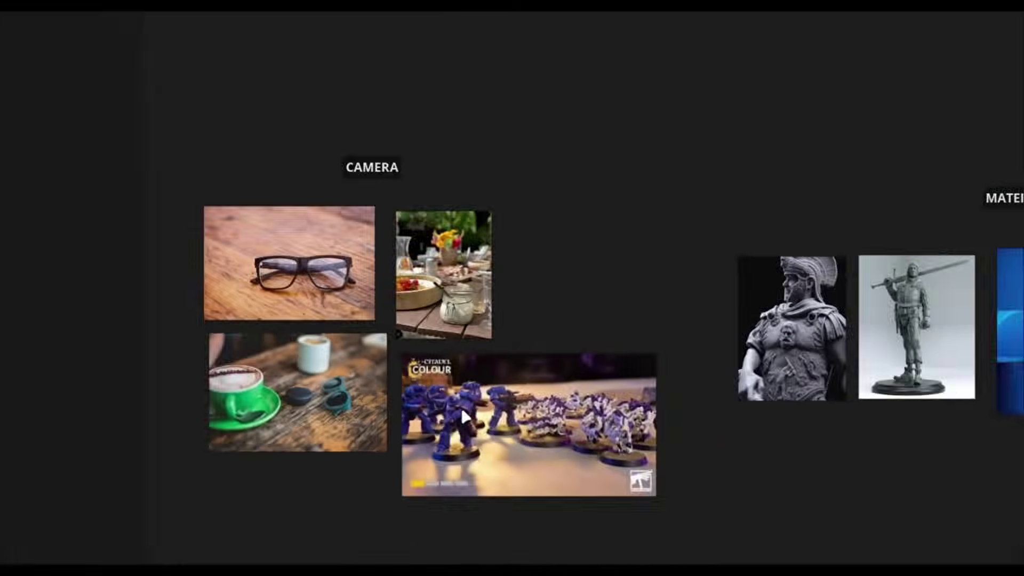
# Pan to the camera reference photos and zoom into the purple miniatures image
pyautogui.moveTo(629, 435); pyautogui.dragTo(423, 430)
pyautogui.click(423, 430)
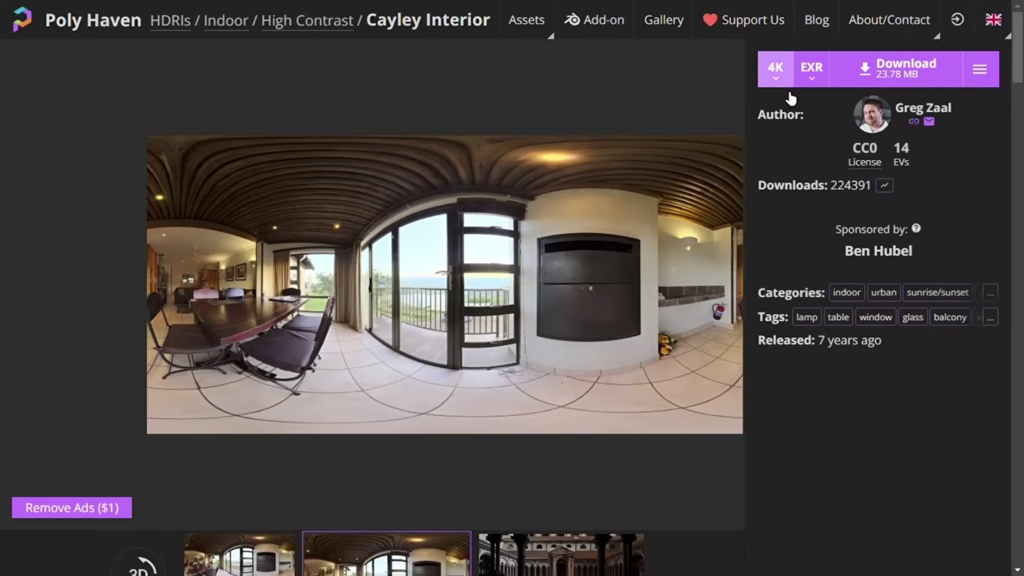
# Switch the Cayley Interior HDRI download resolution from 4K to 1K
pyautogui.click(776, 68)
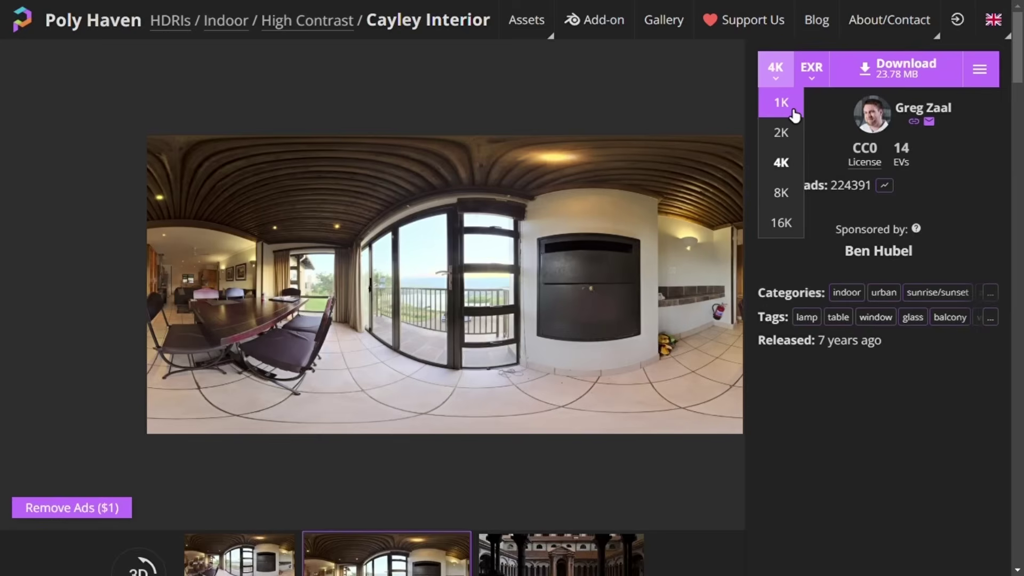
pyautogui.click(782, 84)
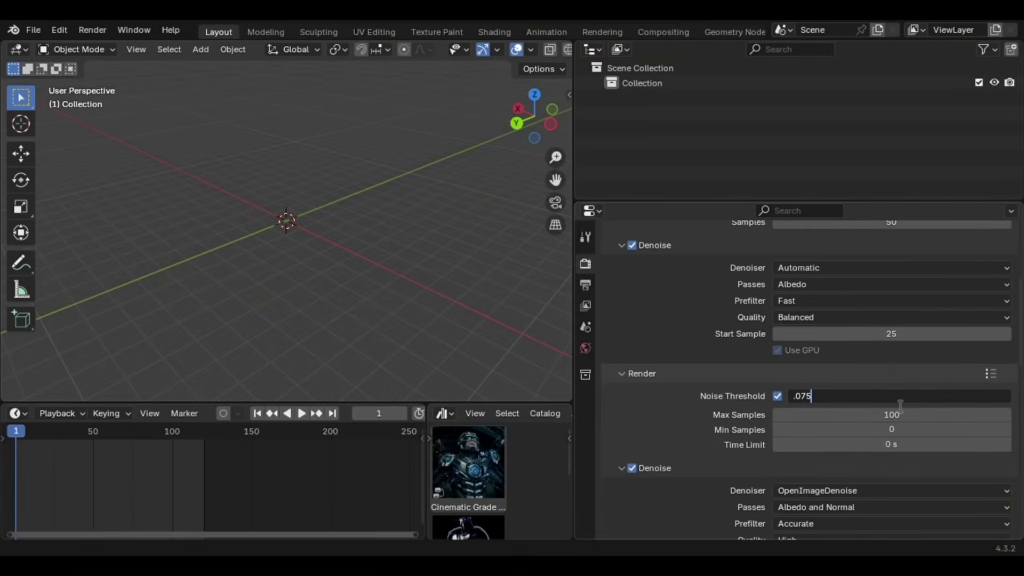
# Set the render noise threshold to 0.075 and max samples to 1000
pyautogui.press('Return')
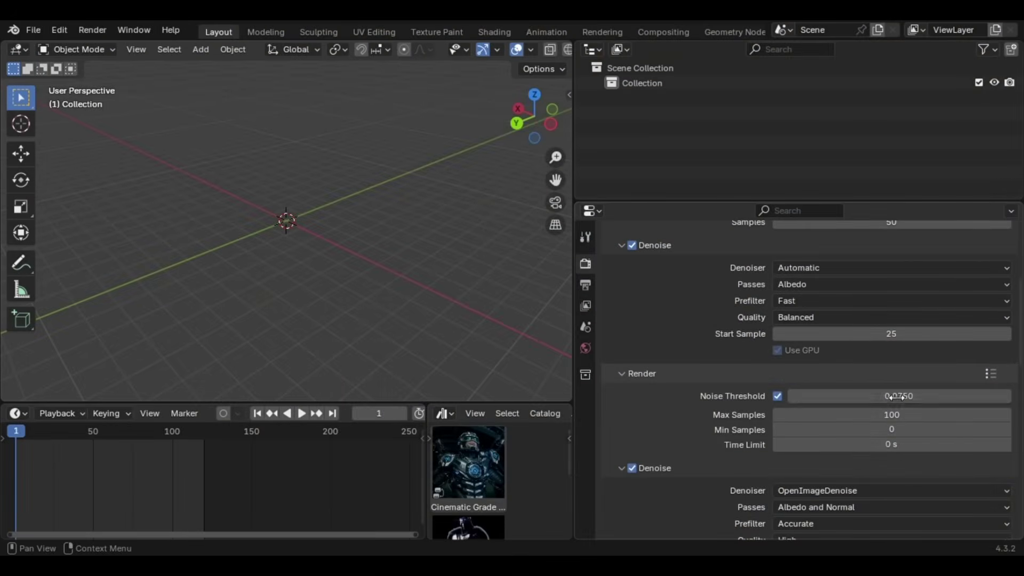
pyautogui.click(927, 418)
pyautogui.write('1000')
pyautogui.press('Return')
# Scale the output resolution to 200% and set the pixel filter width to about 1 px
pyautogui.hotkey('ctrl', 'Tab')
pyautogui.scroll(5, 892, 330)
pyautogui.click(929, 311)
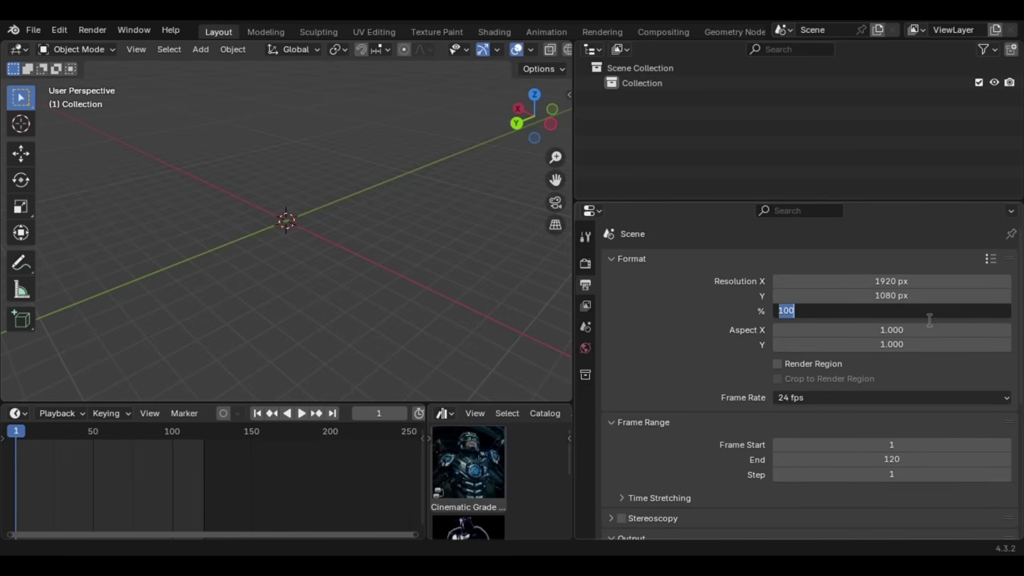
pyautogui.write('200')
pyautogui.press('Return')
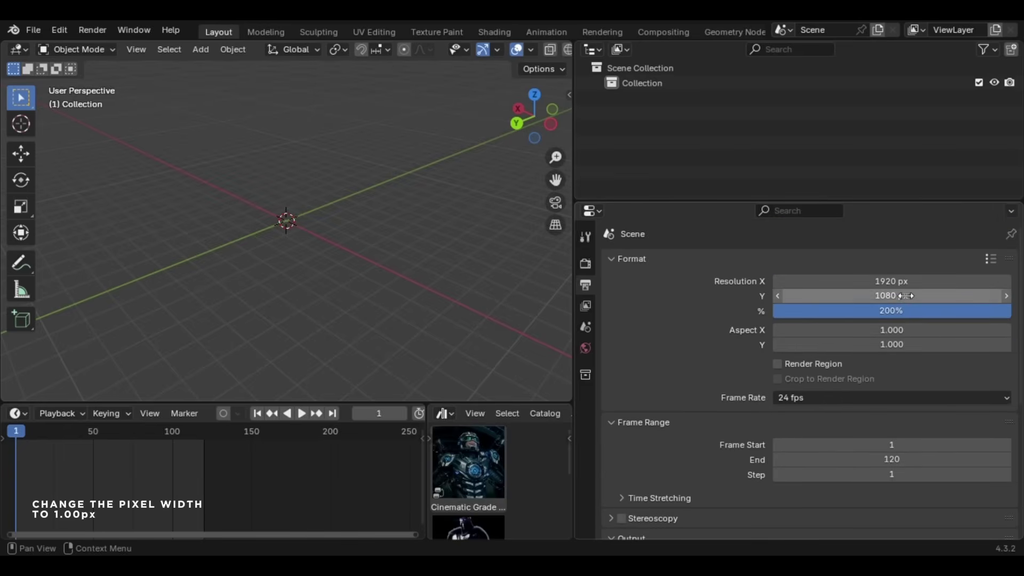
pyautogui.moveTo(892, 438); pyautogui.dragTo(859, 439)
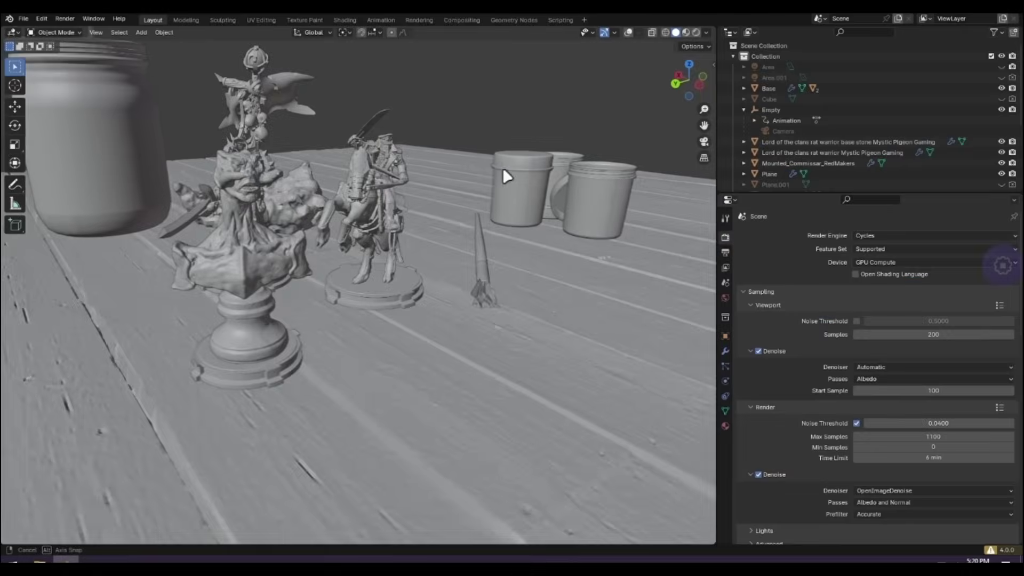
# Select and frame the wooden floor plane and show its Subdivision and Displace modifiers
pyautogui.moveTo(499, 170); pyautogui.dragTo(543, 178, button='middle')
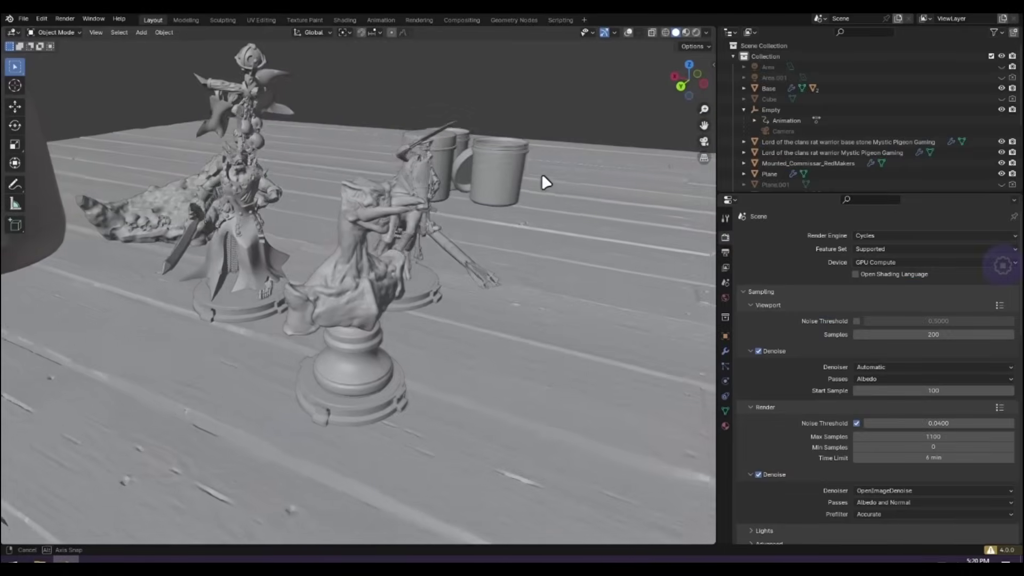
pyautogui.click(543, 176)
pyautogui.press('KP_Decimal')
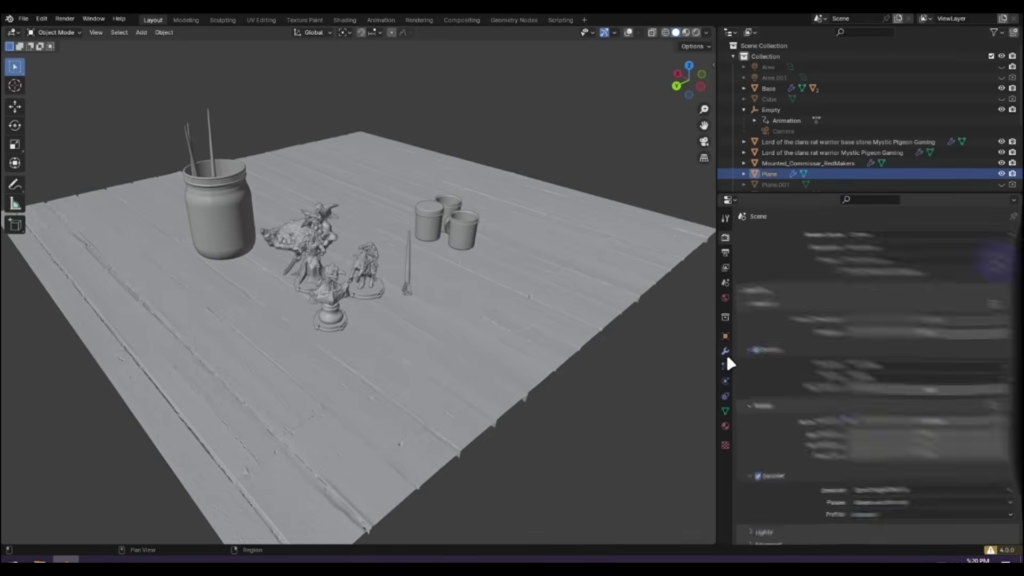
pyautogui.click(726, 352)
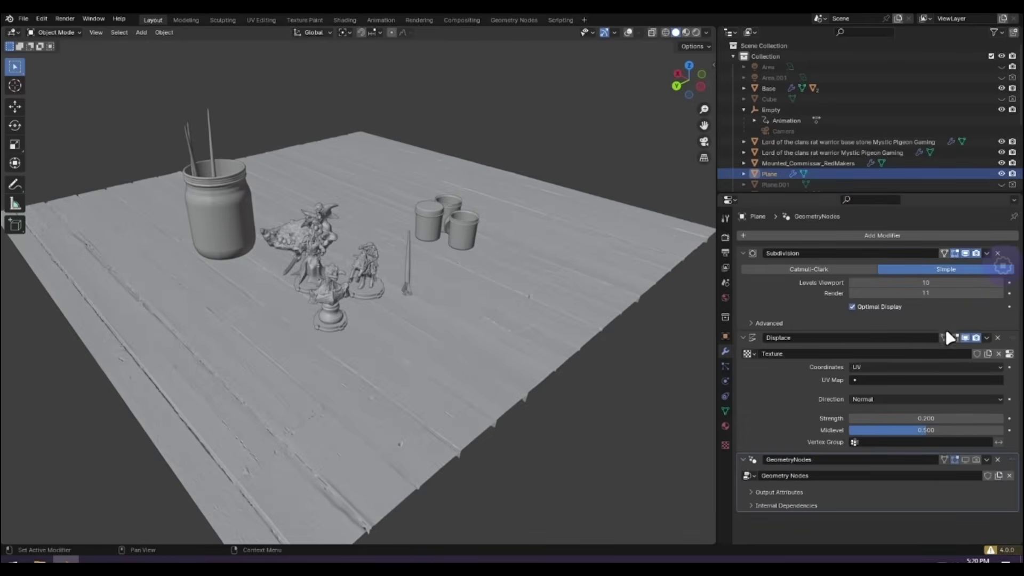
# Choose a surface displacement method in the floor material, then select the shrinkwrapped sheets
pyautogui.click(726, 427)
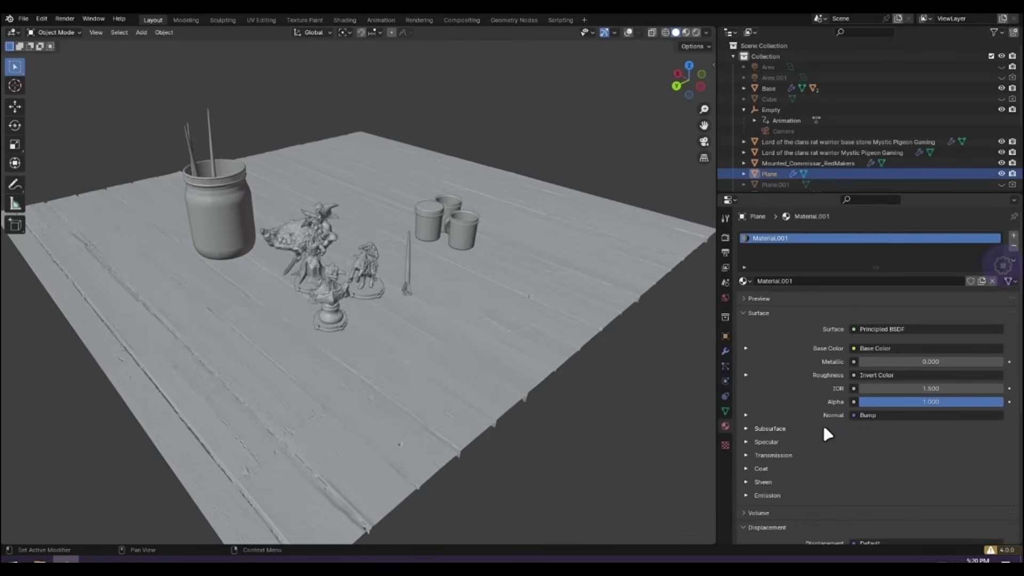
pyautogui.scroll(-10, 830, 422)
pyautogui.scroll(-2, 817, 477)
pyautogui.click(894, 400)
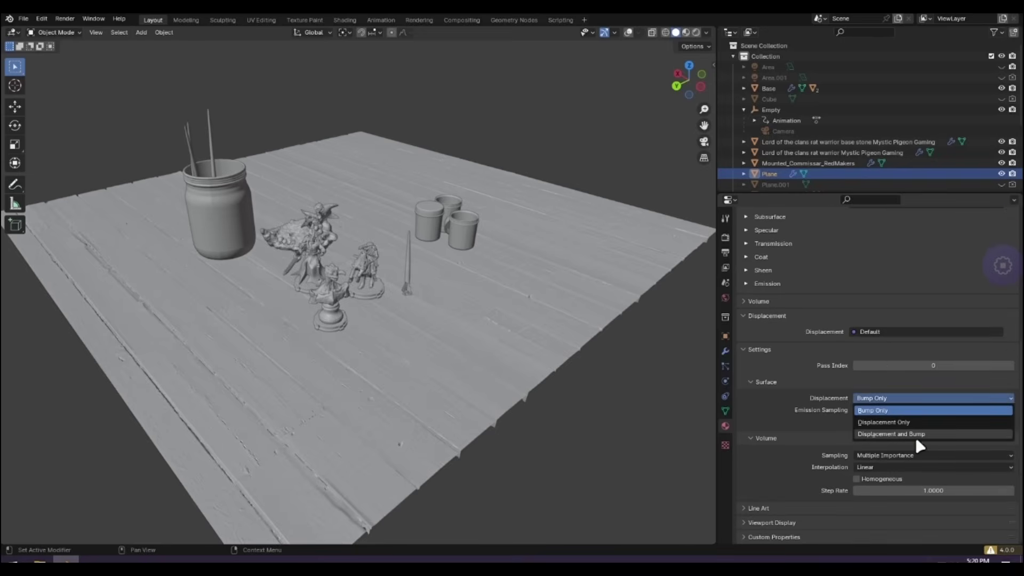
pyautogui.click(882, 414)
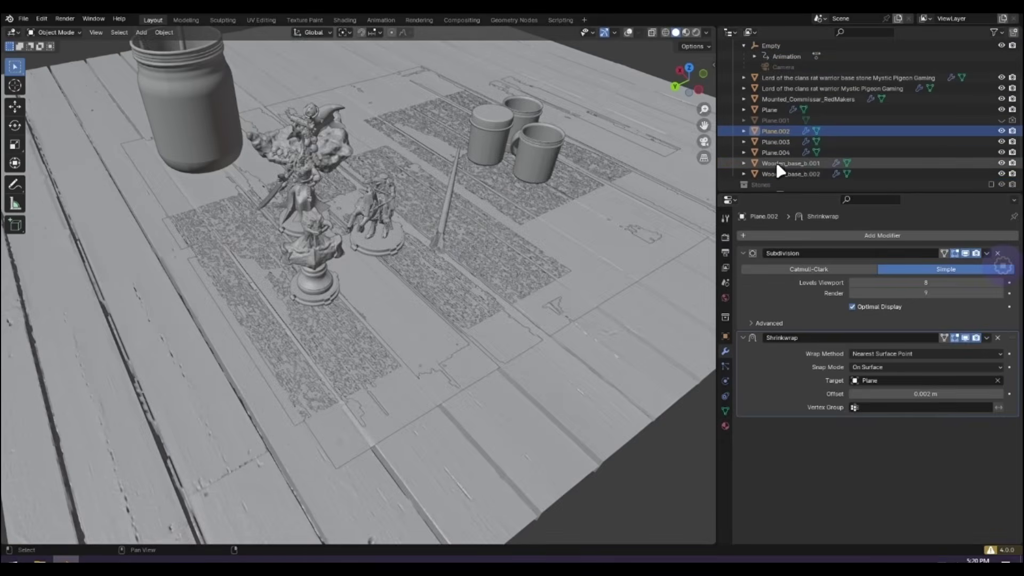
pyautogui.keyDown('shift'); pyautogui.click(778, 154); pyautogui.keyUp('shift')
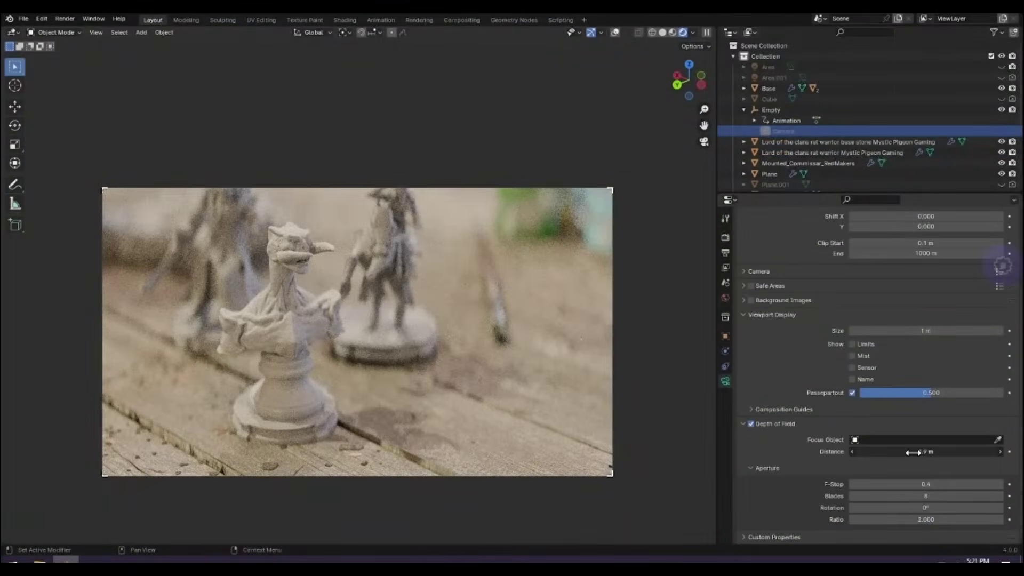
# Set the camera focus distance to 2.9 m, then place the area light and rotate it around Z
pyautogui.moveTo(913, 452); pyautogui.dragTo(923, 452)
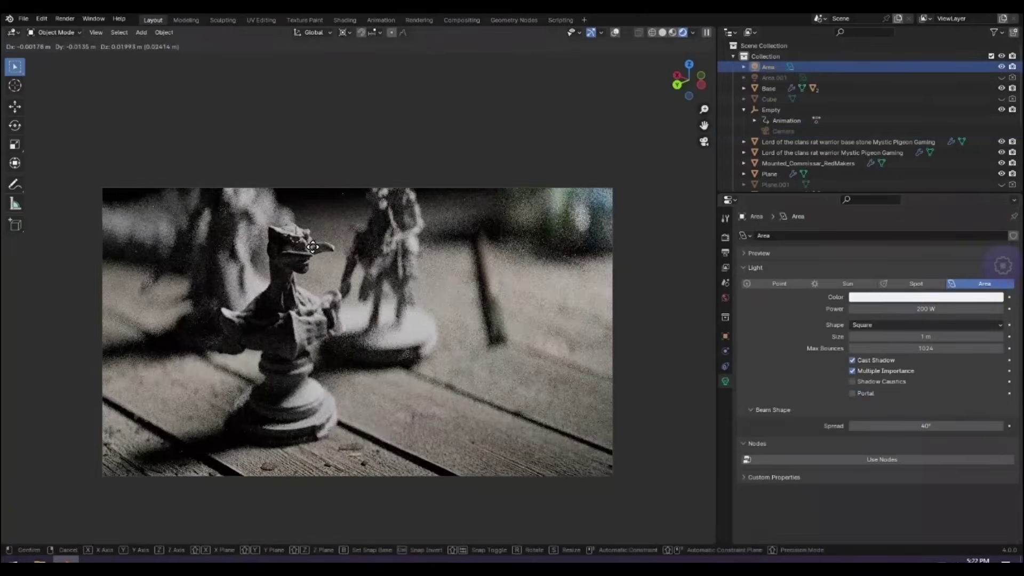
pyautogui.click(303, 245)
pyautogui.press('r')
pyautogui.press('z')
pyautogui.click(218, 175)
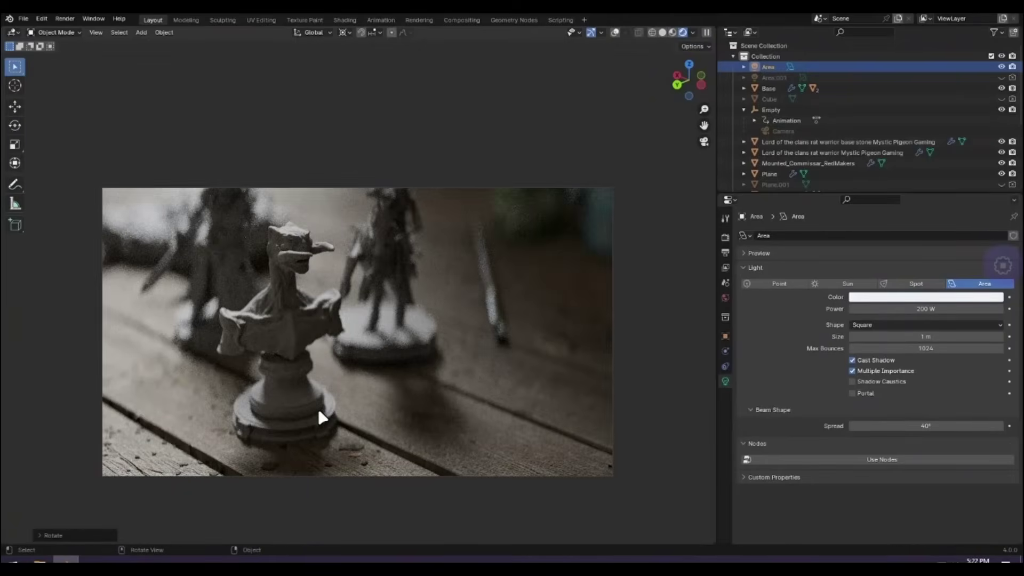
# Turn the area light further around Z and orbit down to a low view of the figurines
pyautogui.press('r')
pyautogui.press('z')
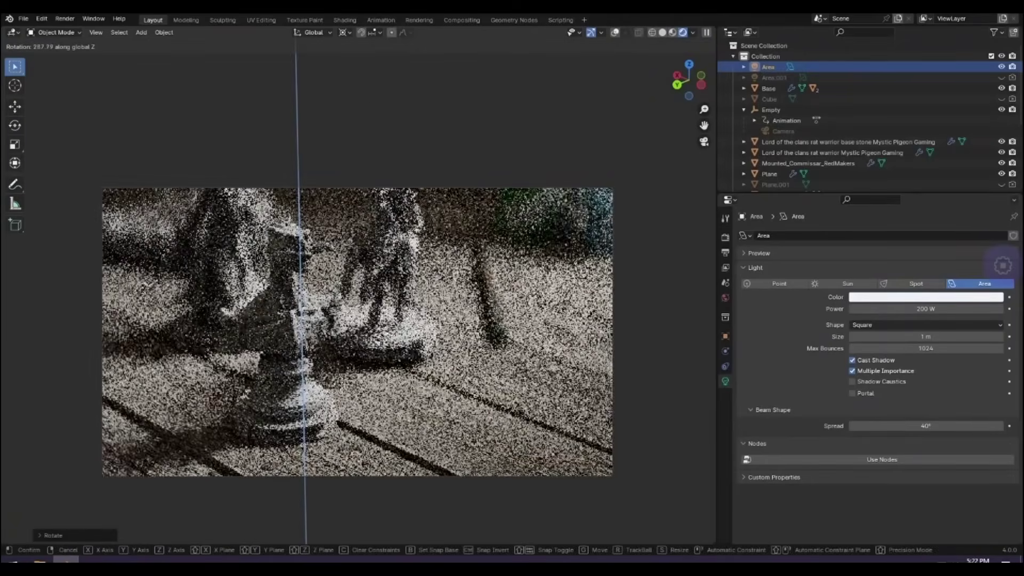
pyautogui.click(551, 218)
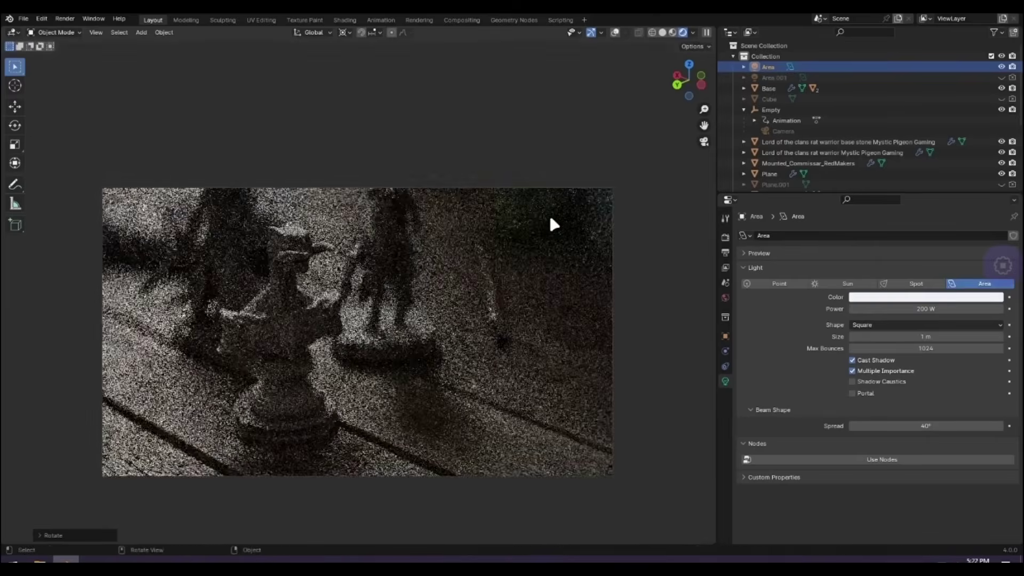
pyautogui.click(693, 32)
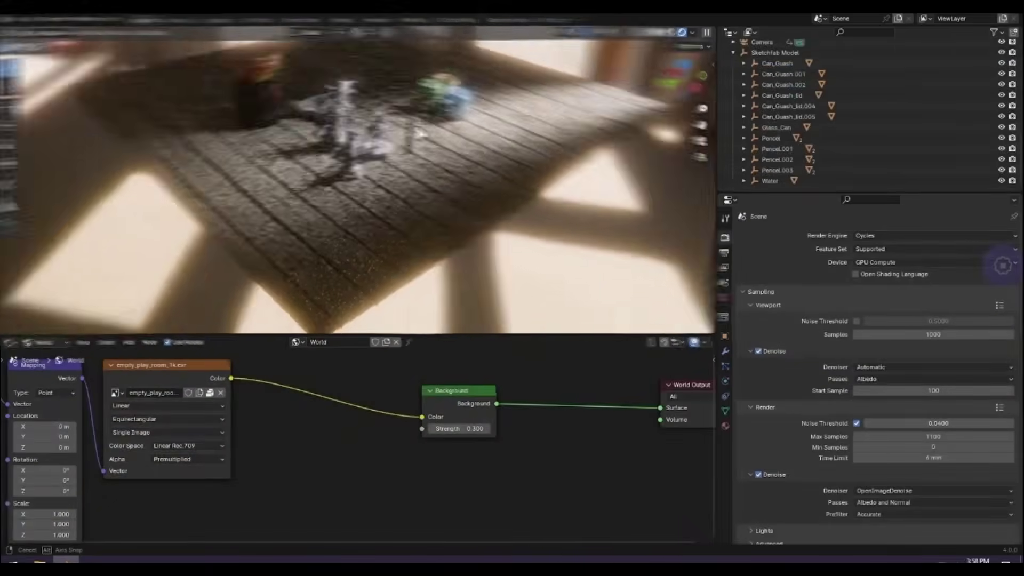
pyautogui.moveTo(420, 134); pyautogui.dragTo(460, 139, button='middle')
pyautogui.scroll(3, 452, 162)
pyautogui.scroll(-3, 451, 163)
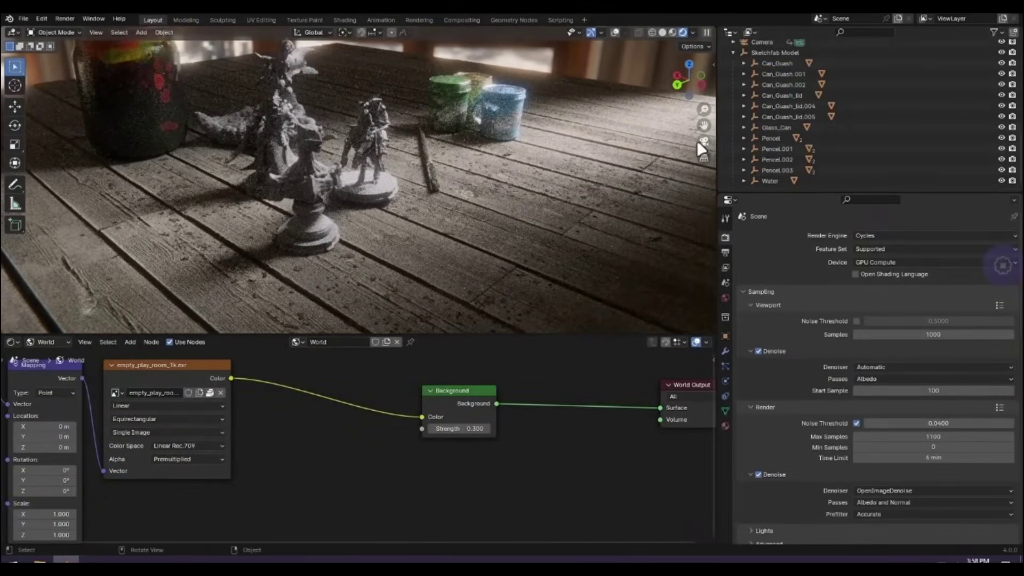